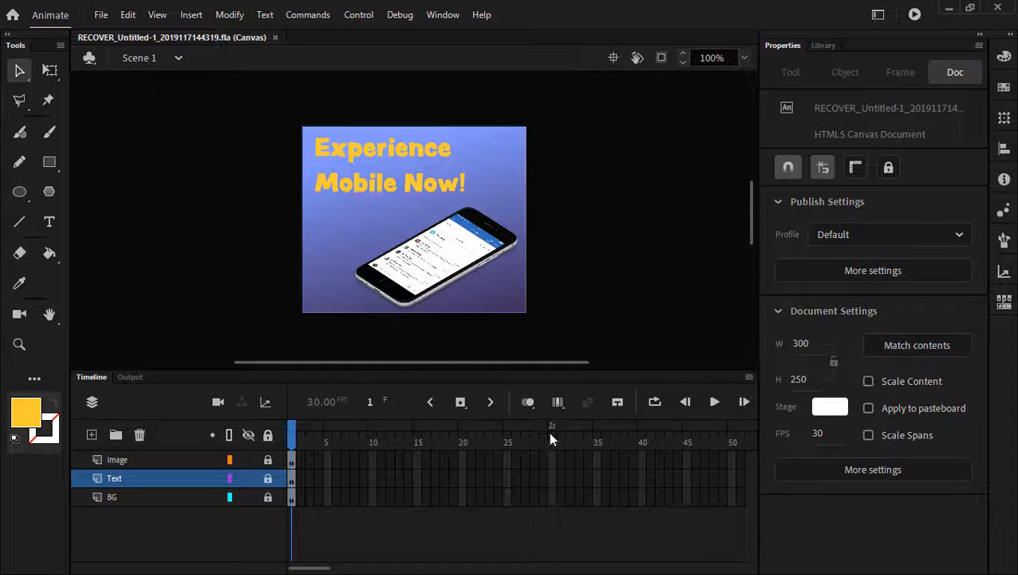
- Change the frame rate to 20 fps, then set it back to 30 fps
click(819, 433)
text(20)
key(Return)
click(817, 432)
text(30)
key(Return)
- Extend the Image, Text and BG layers to frame 30 with Insert Frame (F5)
click(552, 459)
drag(557, 502, 557, 502)
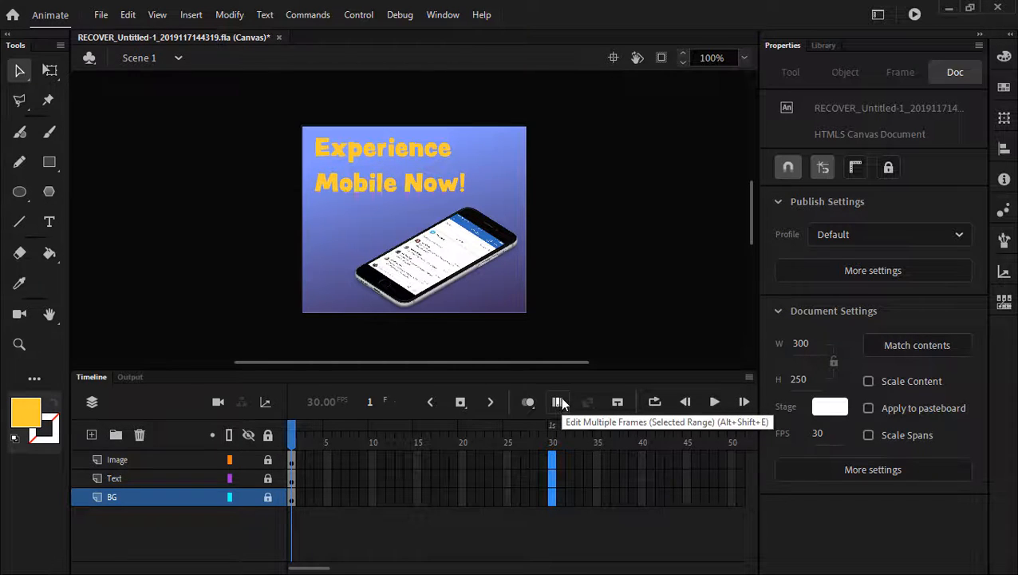
click(460, 403)
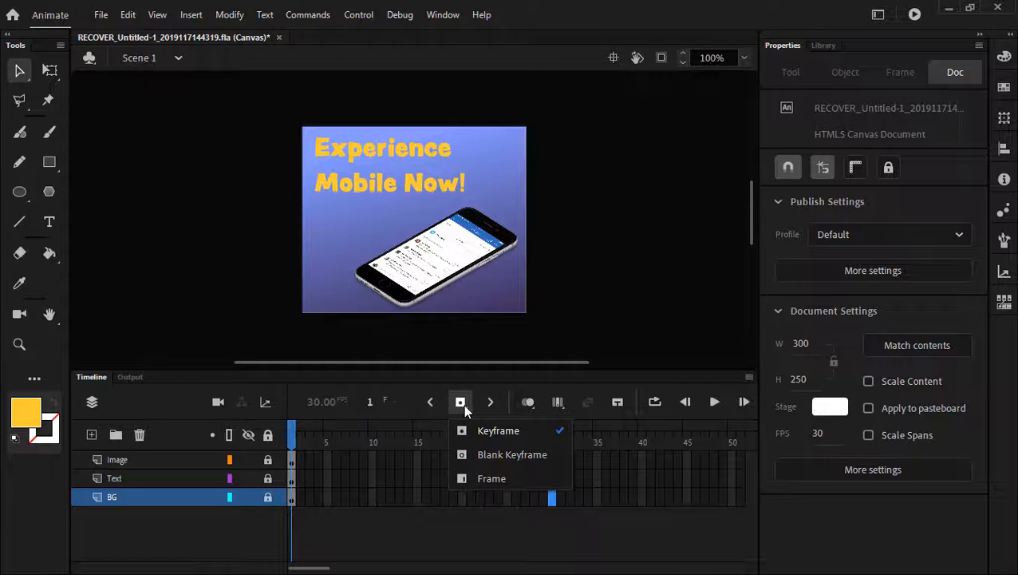
click(506, 477)
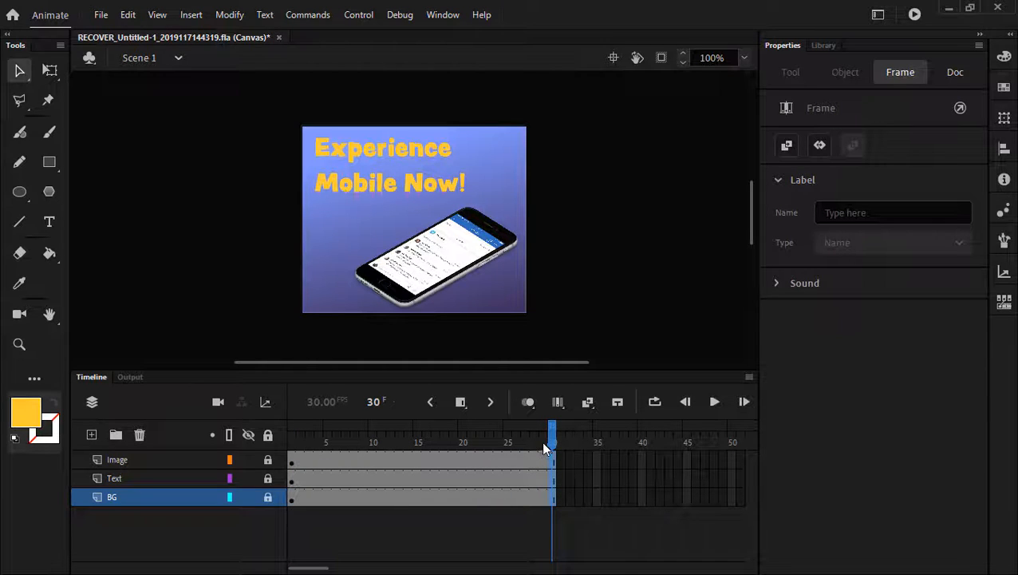
- Play back the one-second animation twice to preview it
click(714, 402)
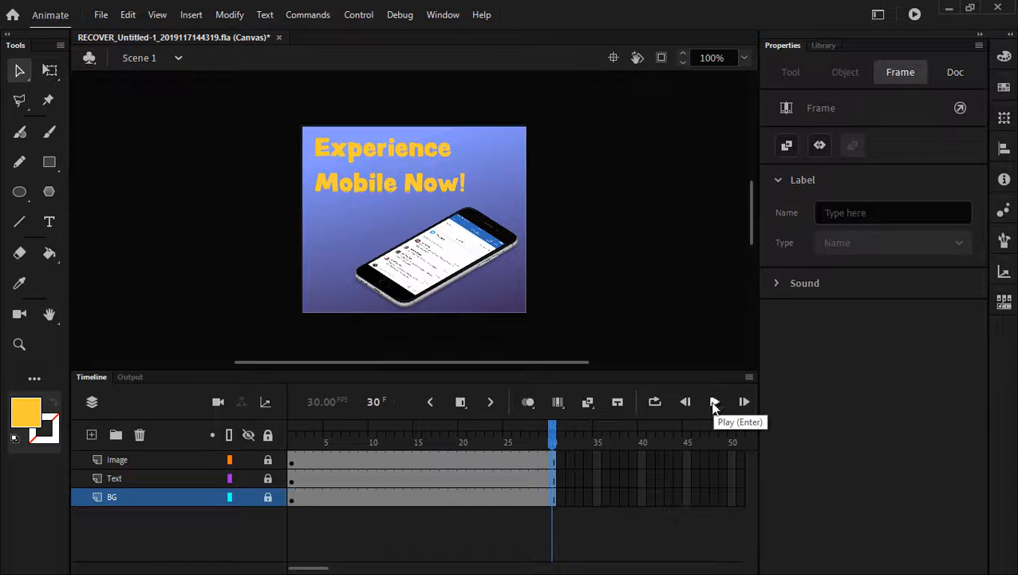
click(715, 403)
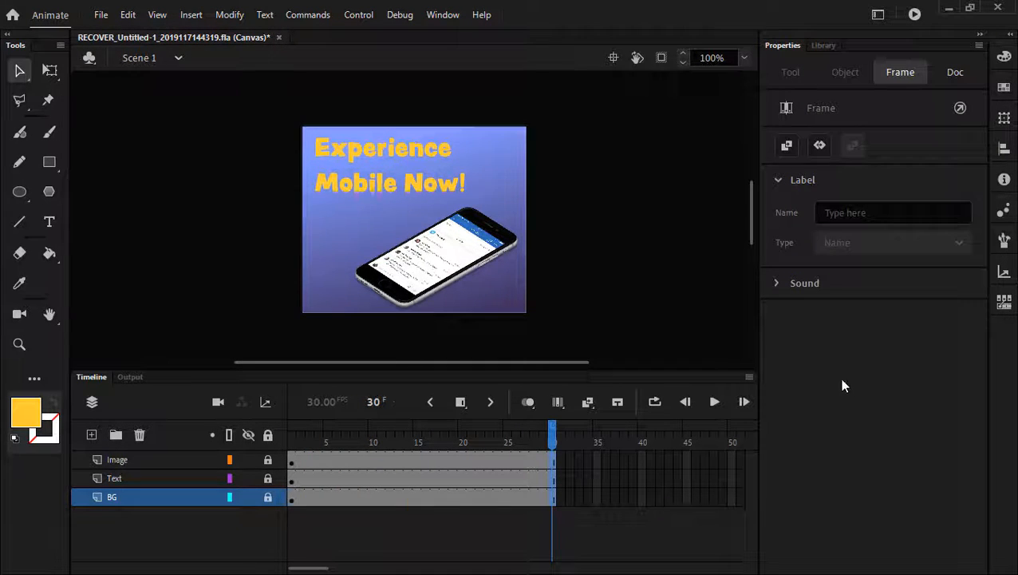
drag(308, 568, 328, 569)
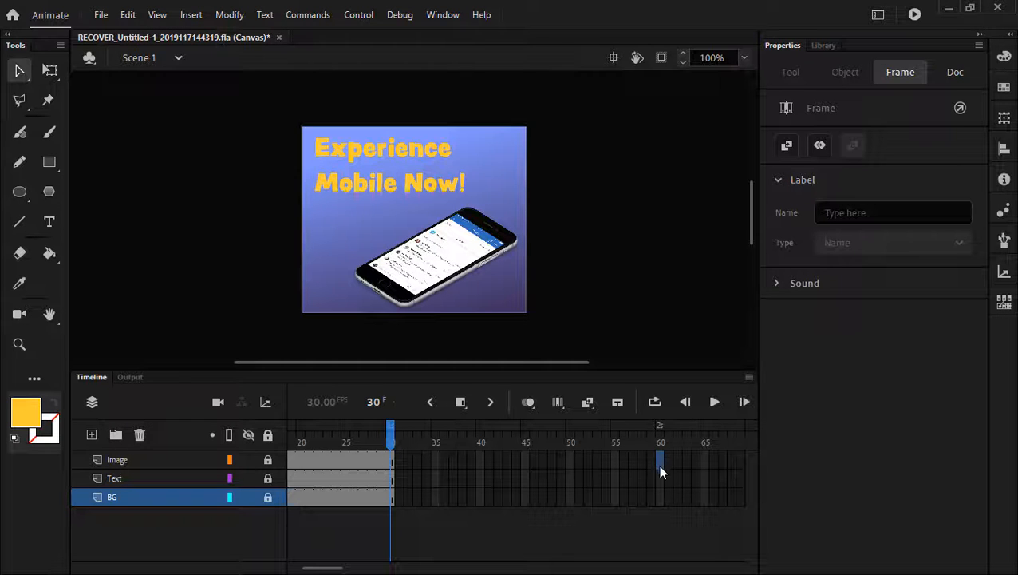
- Extend all three layers to frame 60, then scrub back to frame 23
drag(658, 495, 668, 451)
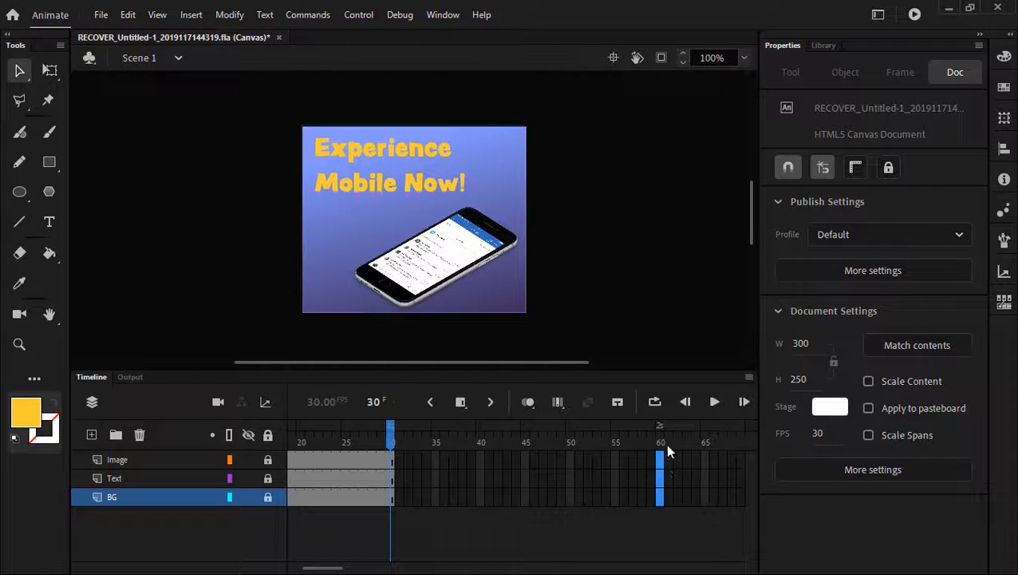
click(460, 403)
click(662, 447)
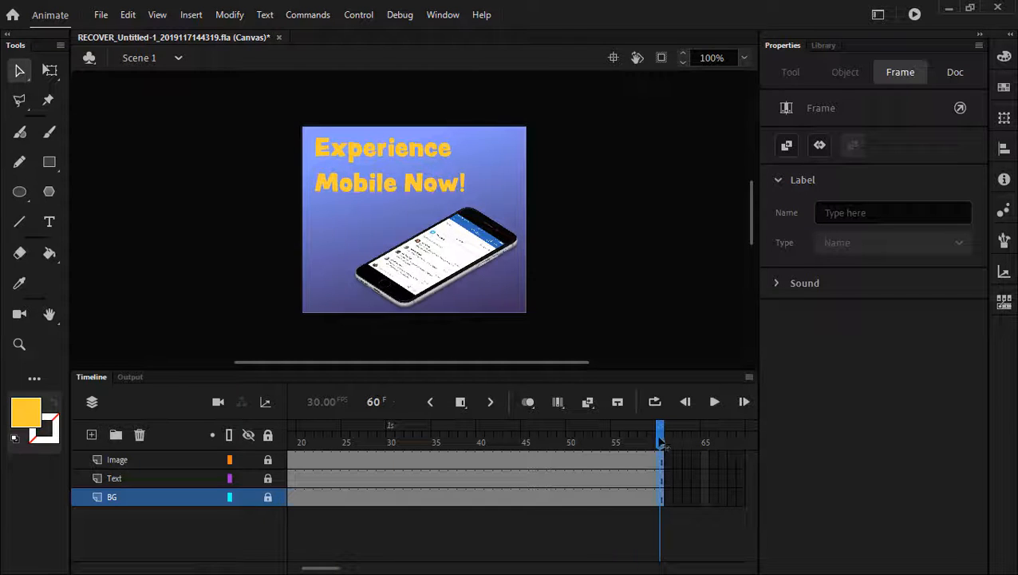
drag(660, 438, 264, 435)
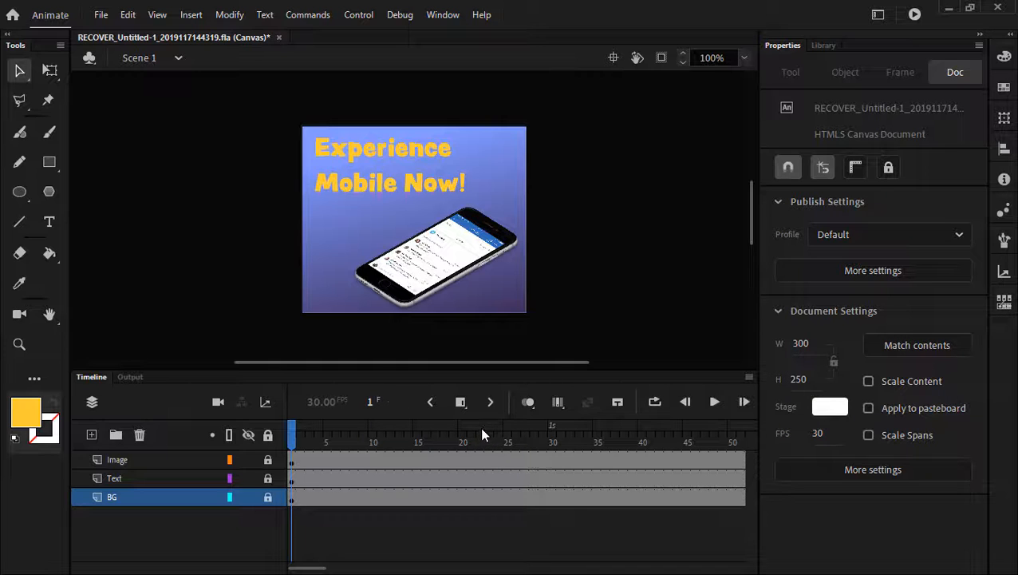
- Unlock all layers and insert a keyframe at frame 60 on the BG layer
click(269, 434)
click(321, 305)
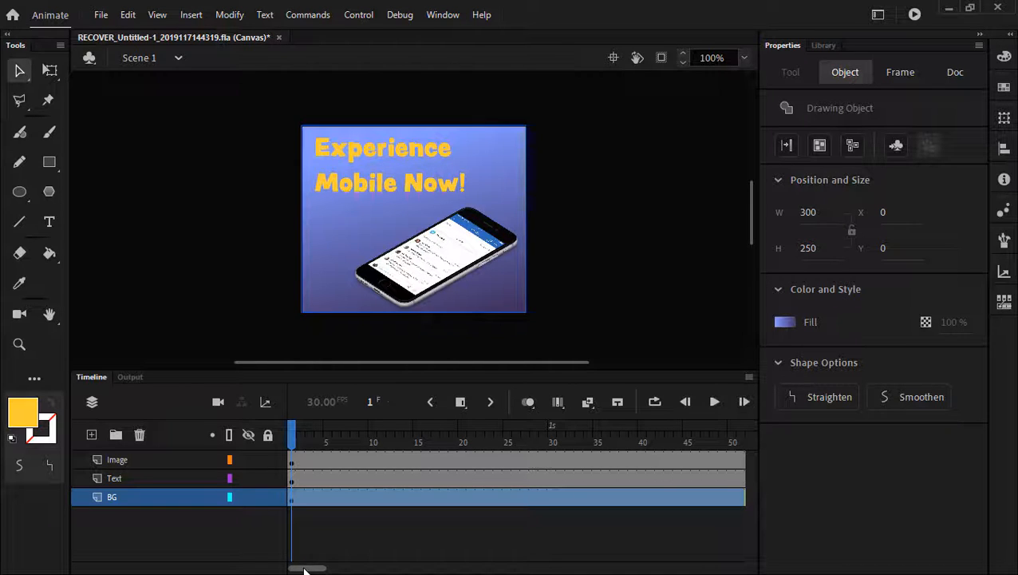
drag(303, 569, 329, 569)
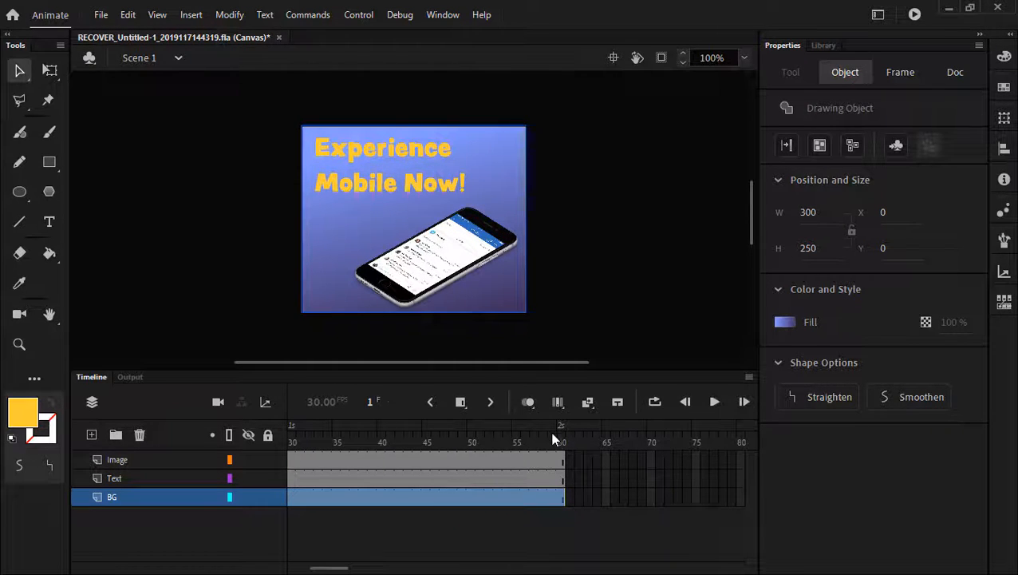
click(588, 500)
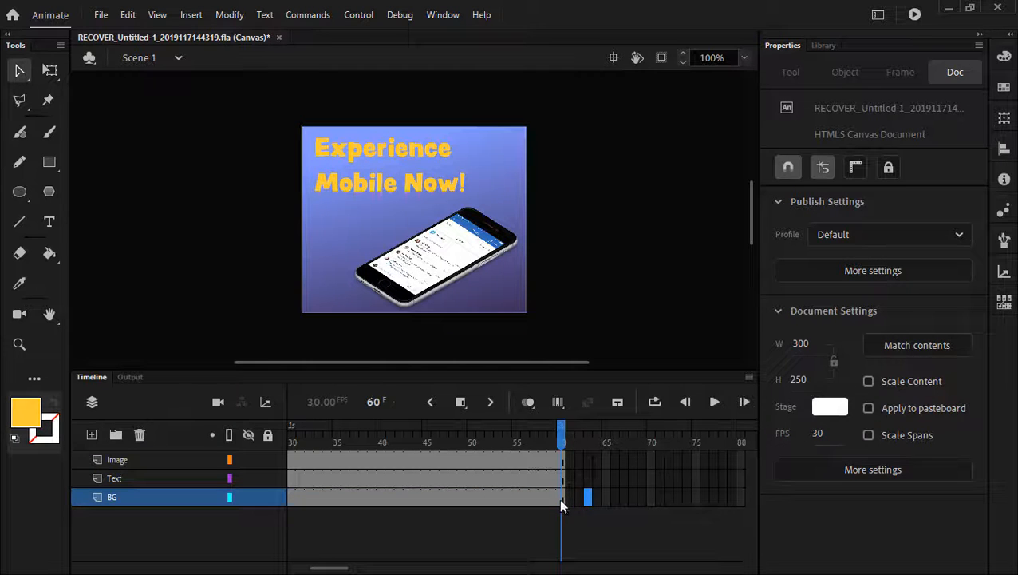
click(561, 499)
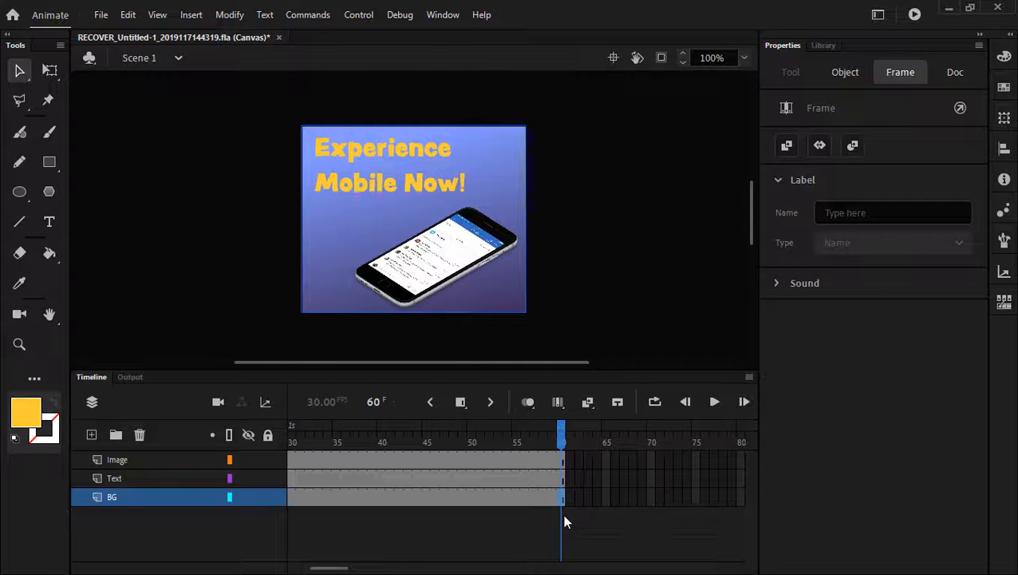
click(460, 402)
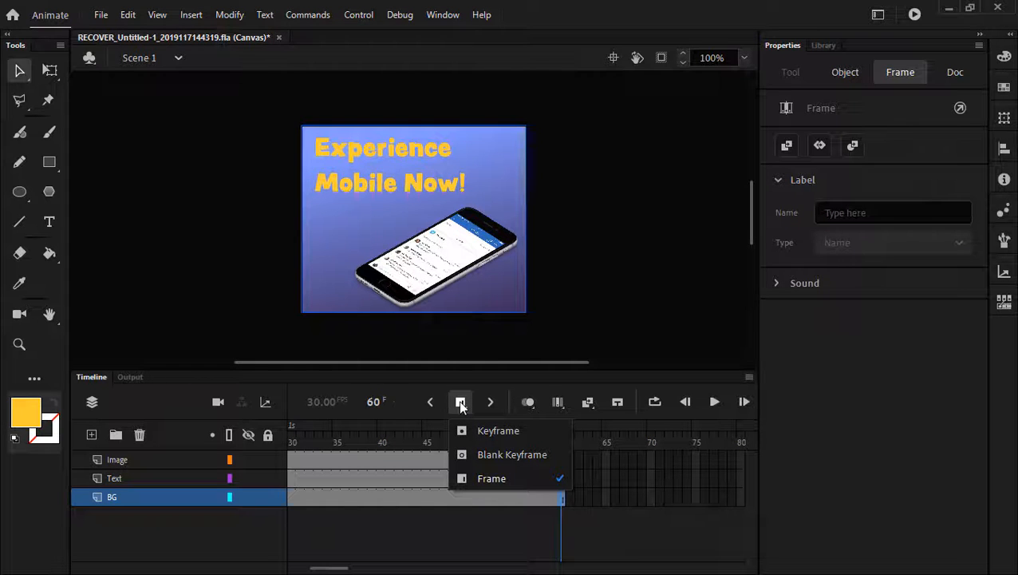
click(507, 430)
- Check the new BG keyframe at frame 60, then return to frame 1
click(588, 497)
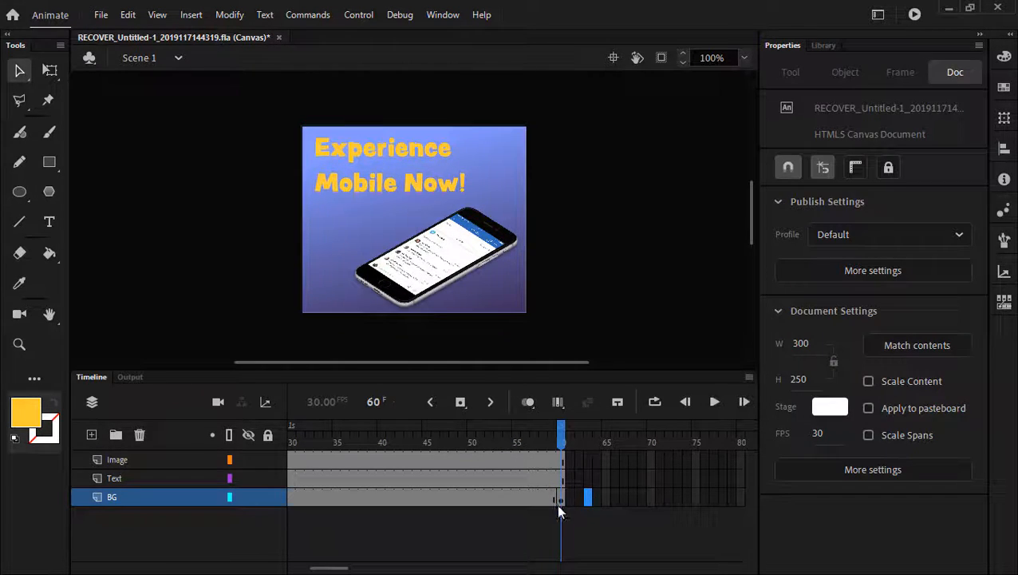
click(525, 433)
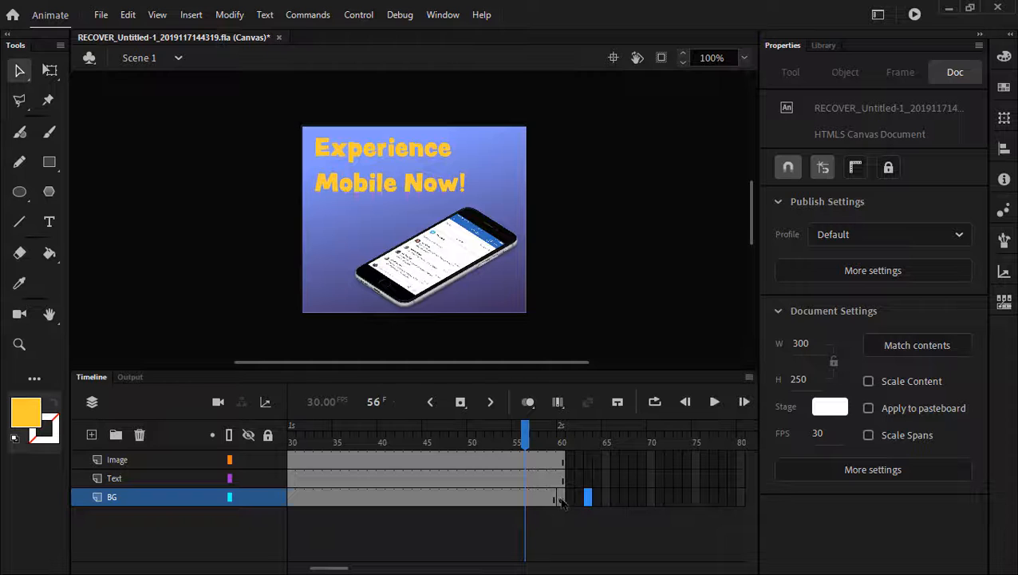
click(560, 501)
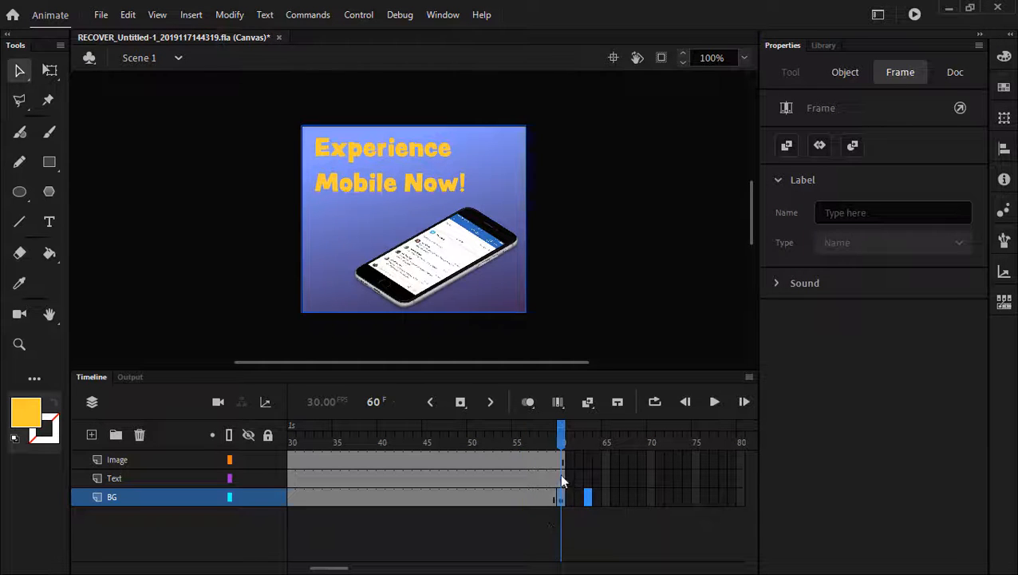
drag(335, 568, 284, 568)
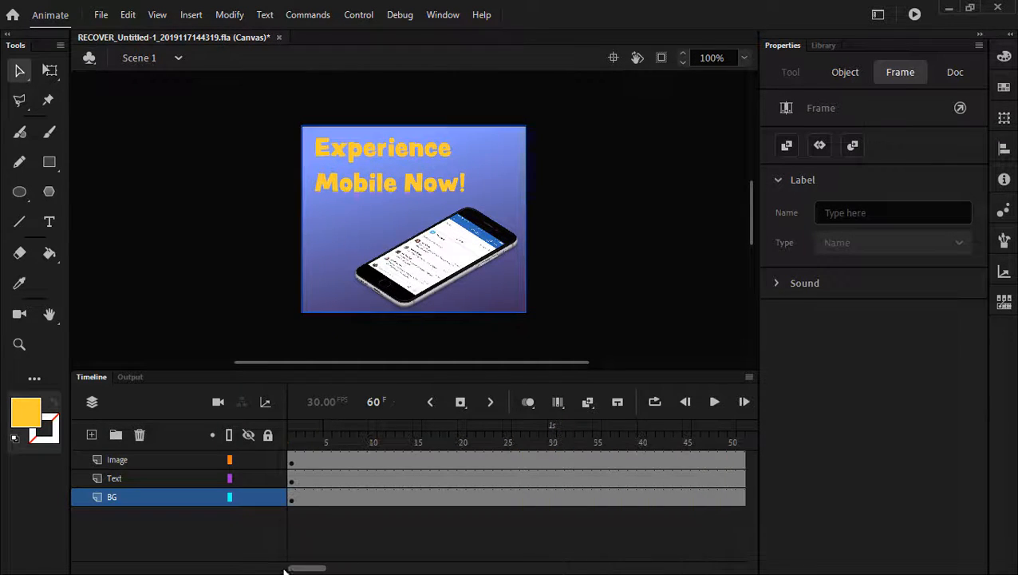
click(291, 501)
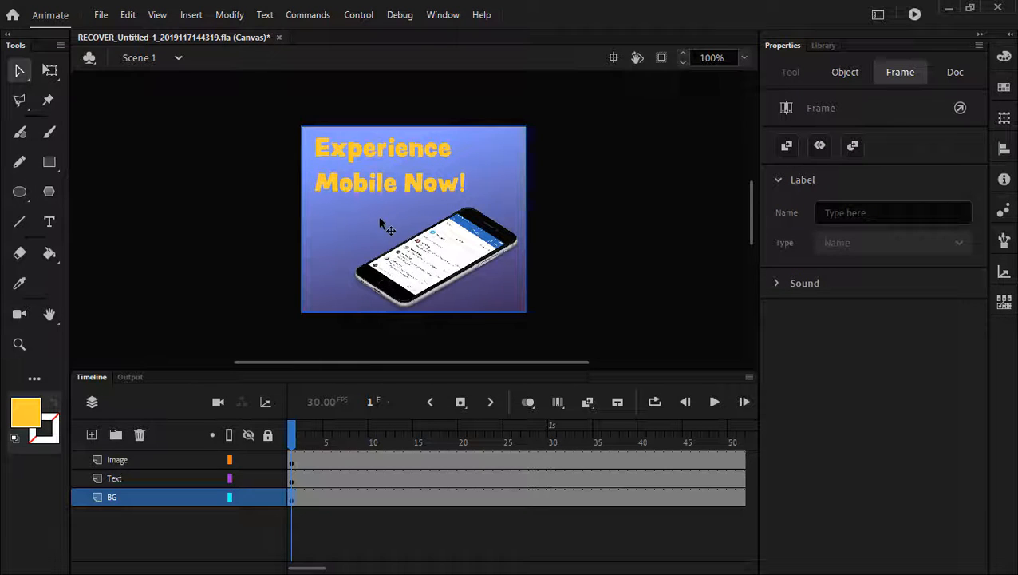
- Stretch the frame-1 background gradient with the Gradient Transform Tool so the blue looks even
click(324, 278)
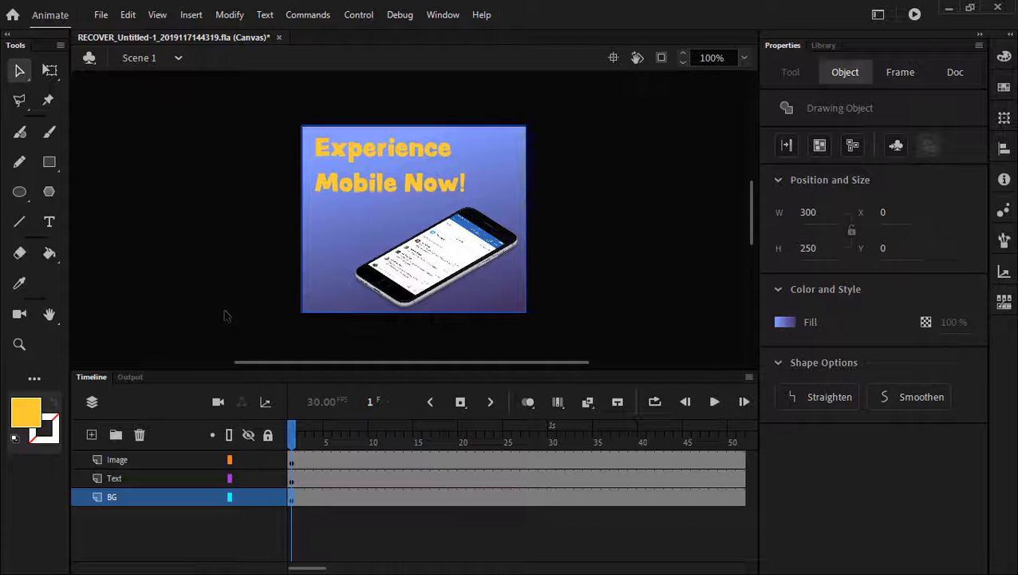
click(50, 70)
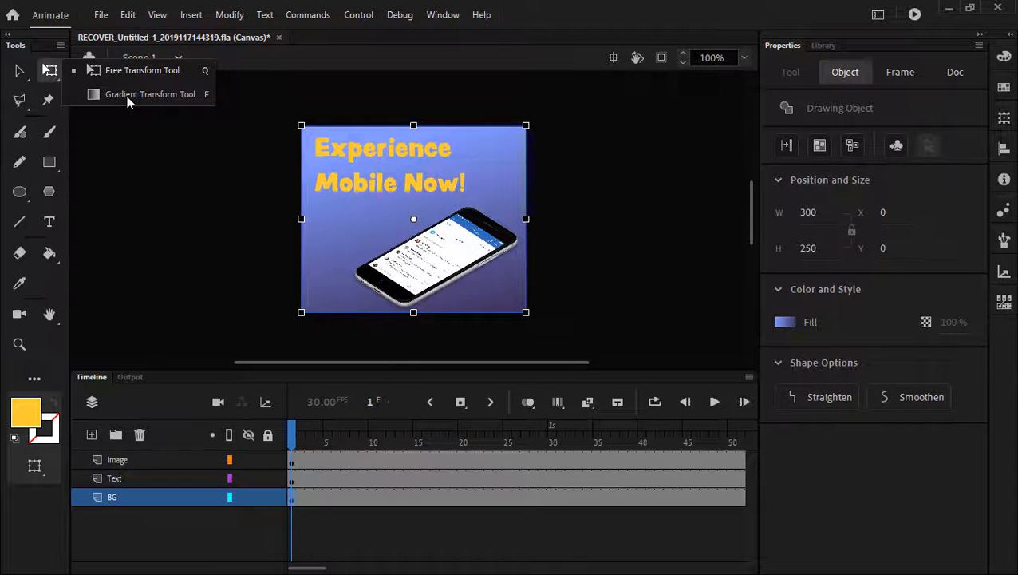
click(128, 94)
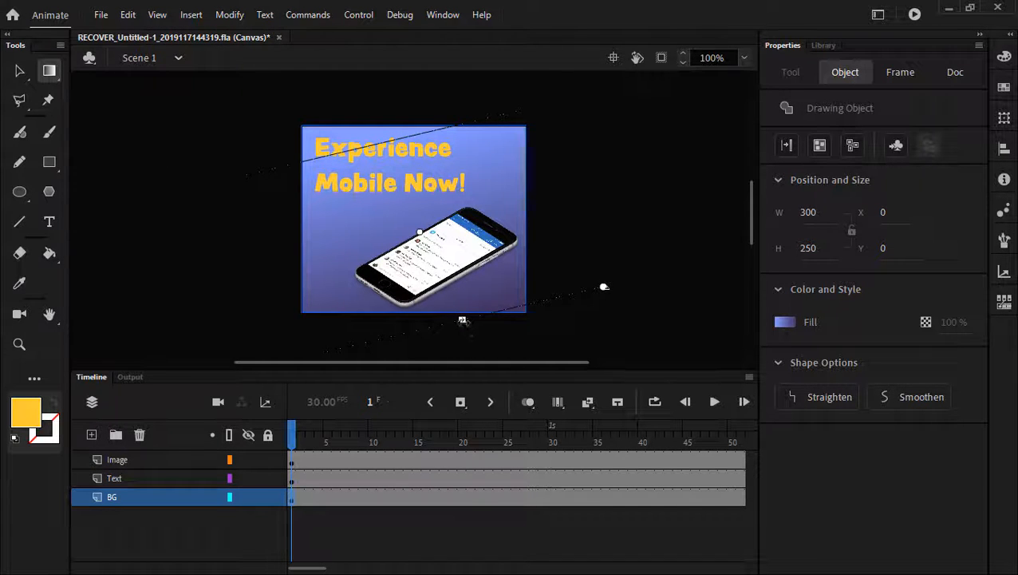
drag(462, 319, 478, 432)
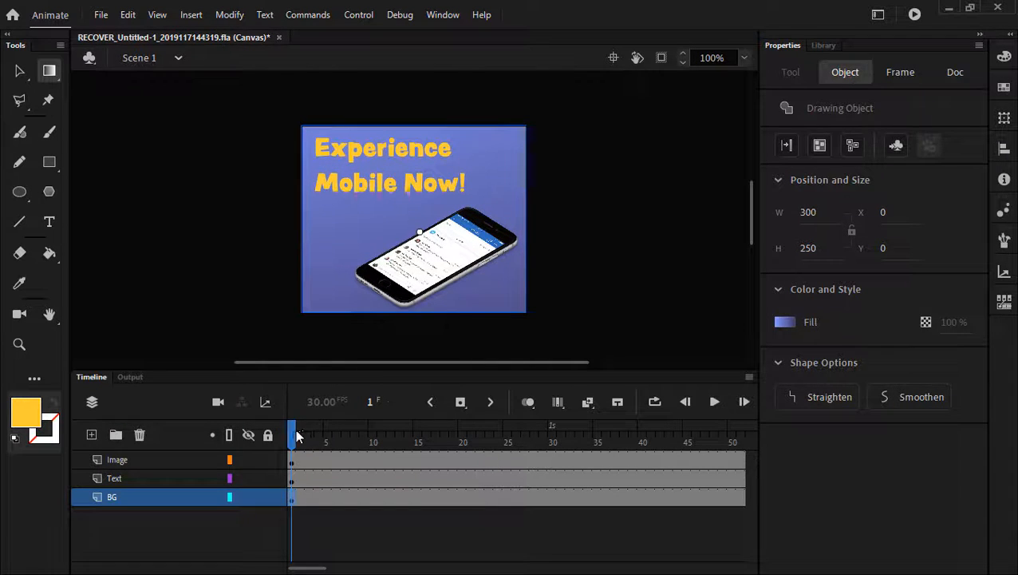
- Scrub forward to frame 56, then go to frame 35 on the BG layer
drag(295, 428, 338, 450)
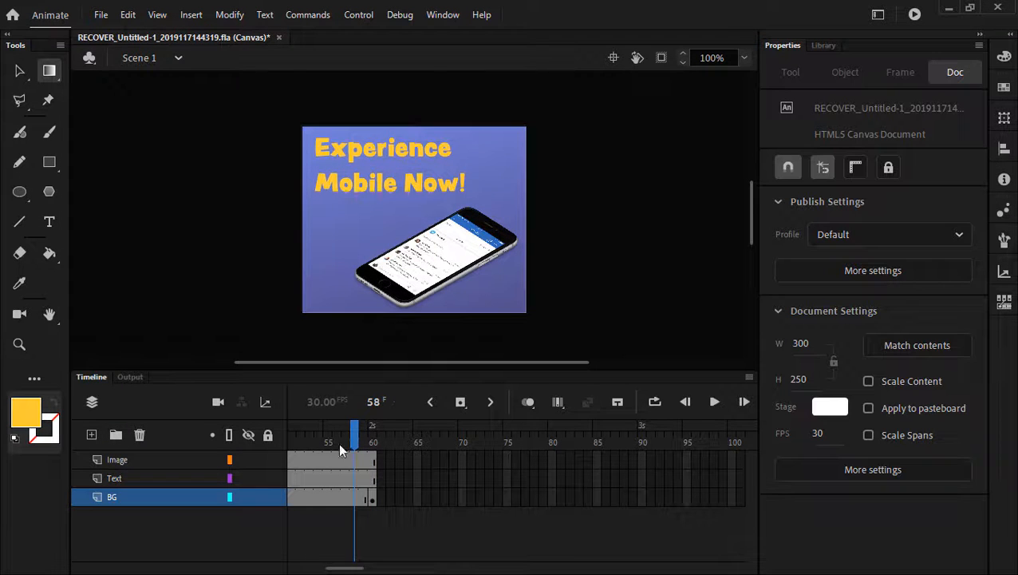
drag(345, 569, 319, 569)
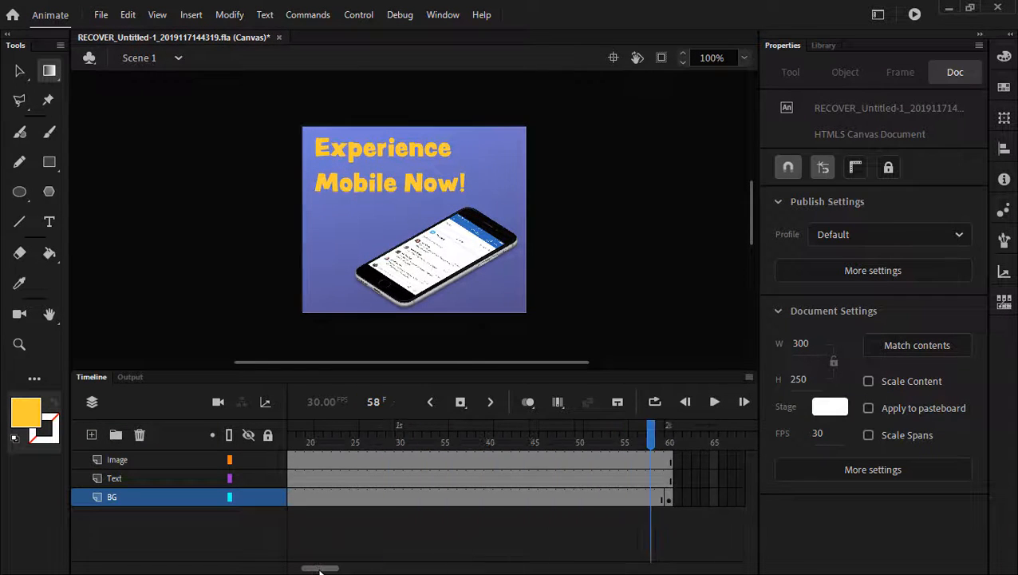
click(506, 498)
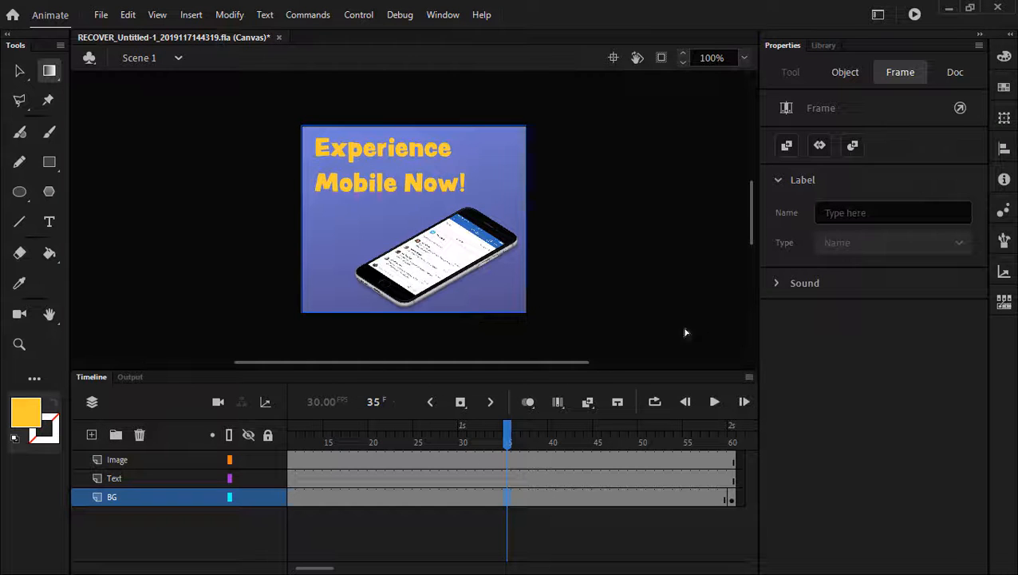
click(588, 403)
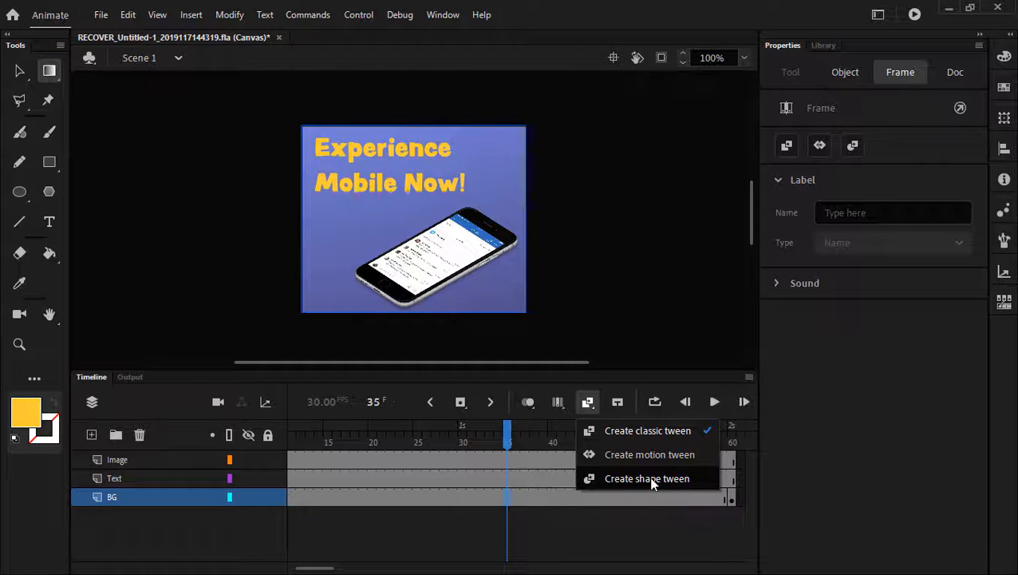
click(625, 480)
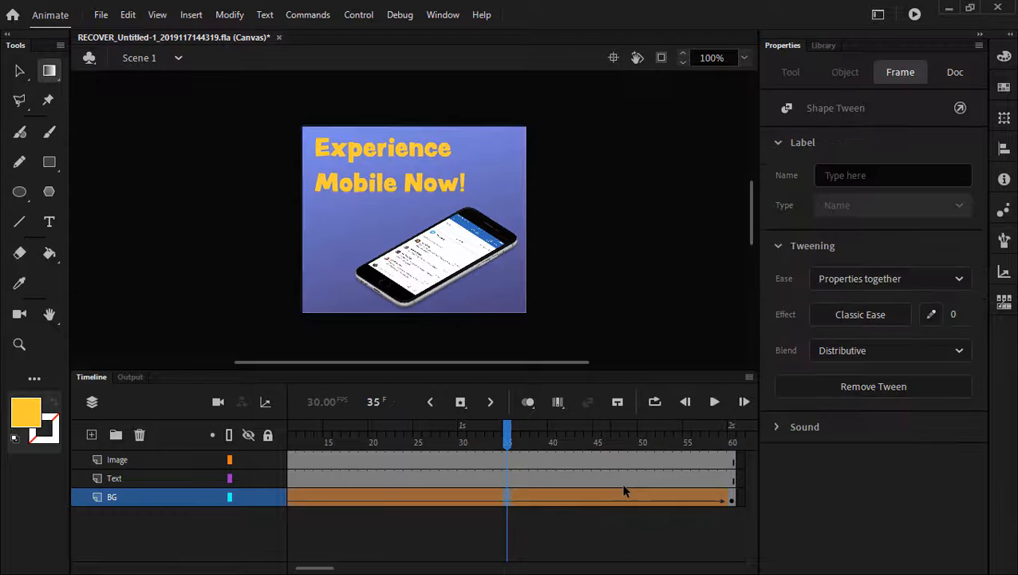
drag(323, 571, 344, 571)
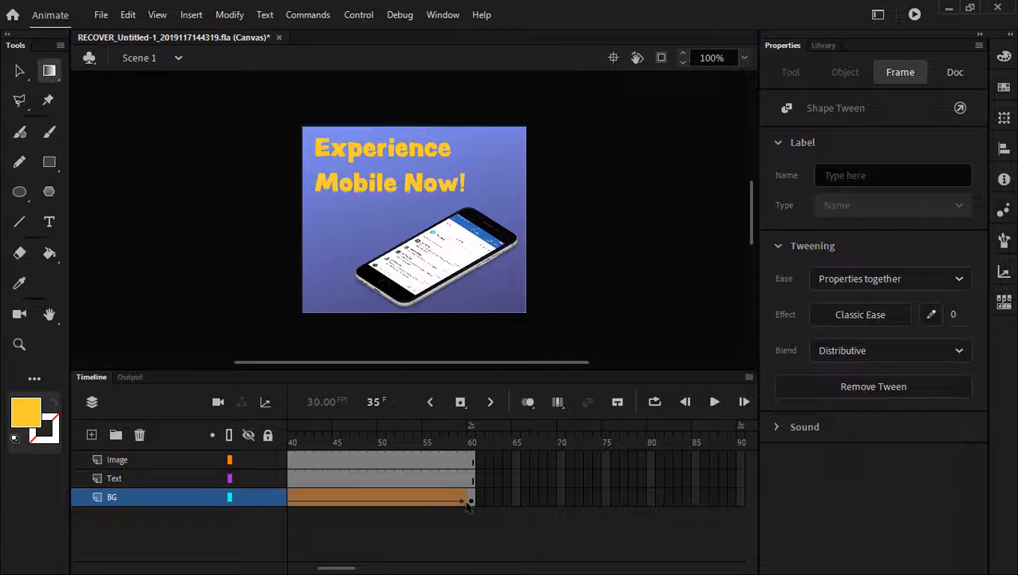
drag(351, 567, 322, 568)
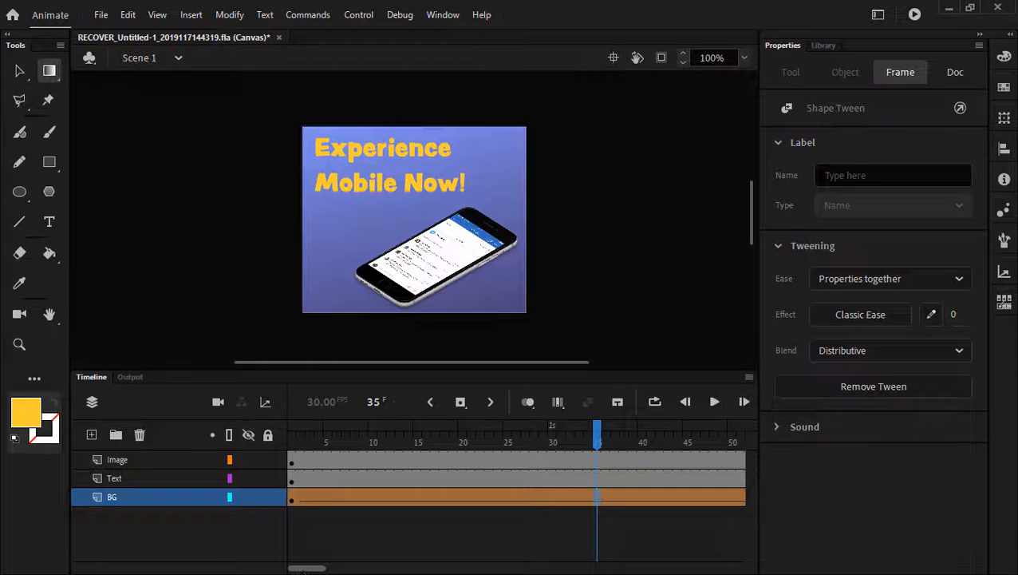
drag(597, 437, 290, 438)
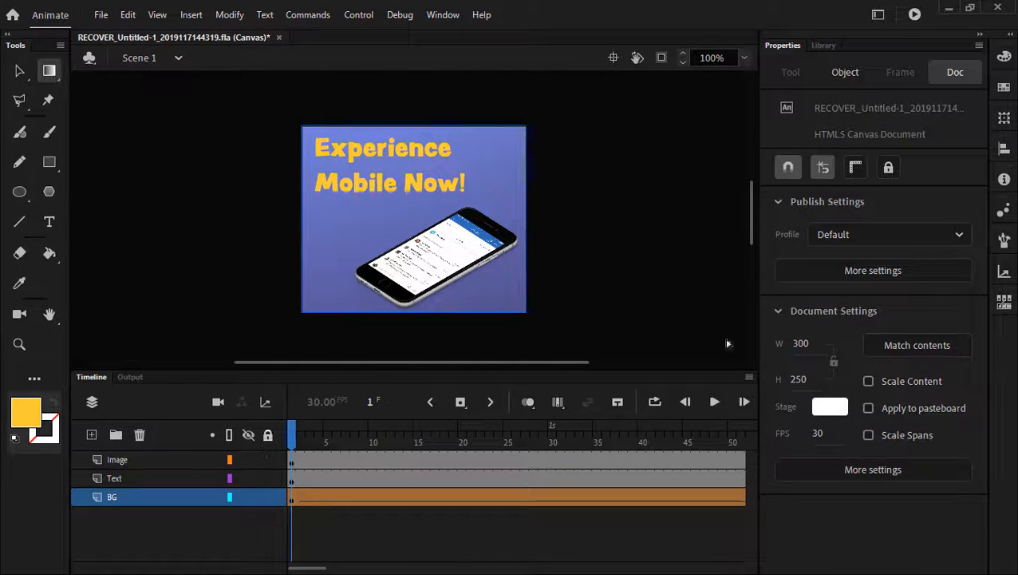
click(714, 401)
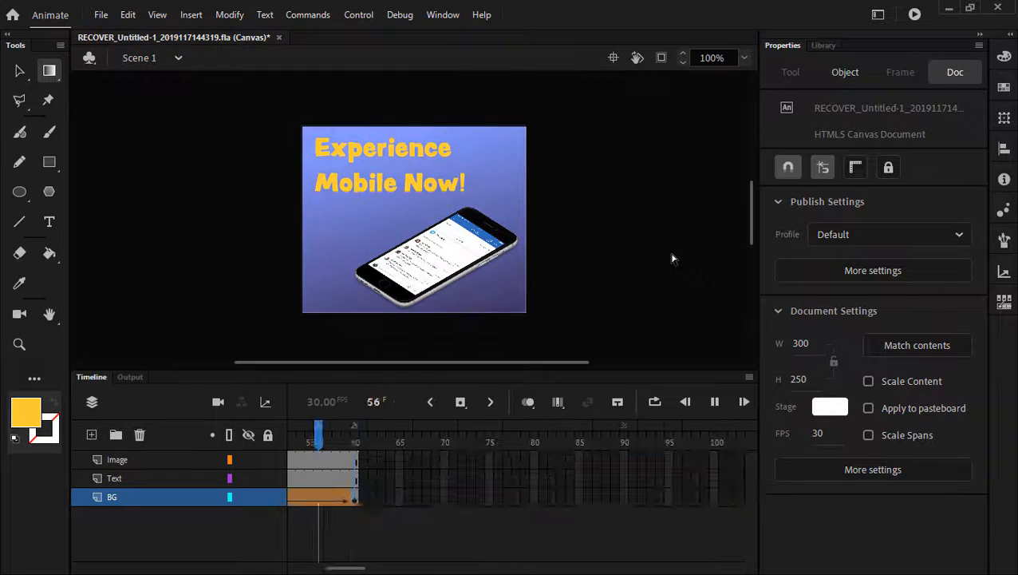
drag(356, 439, 383, 415)
key(Return)
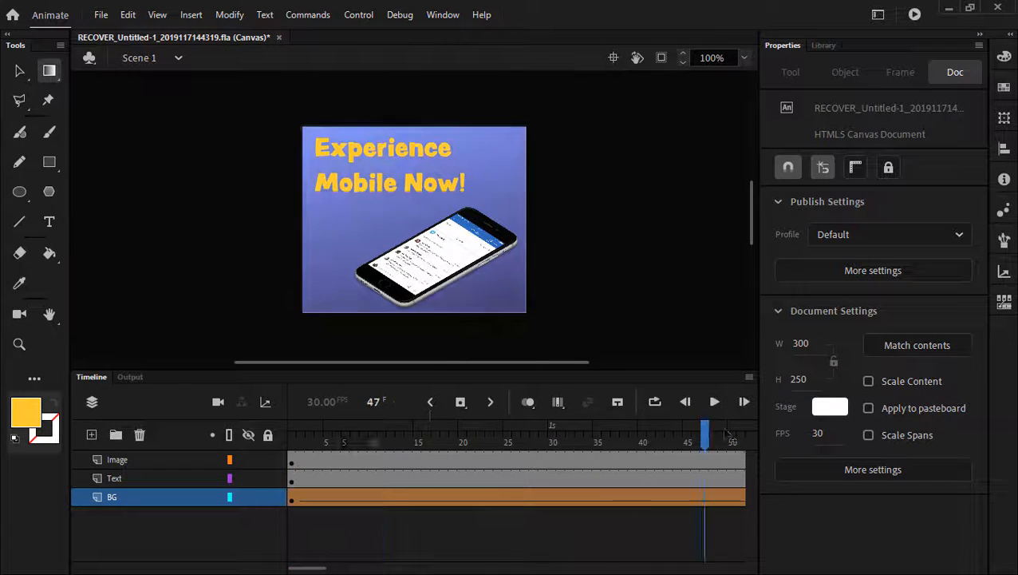
drag(462, 433, 204, 444)
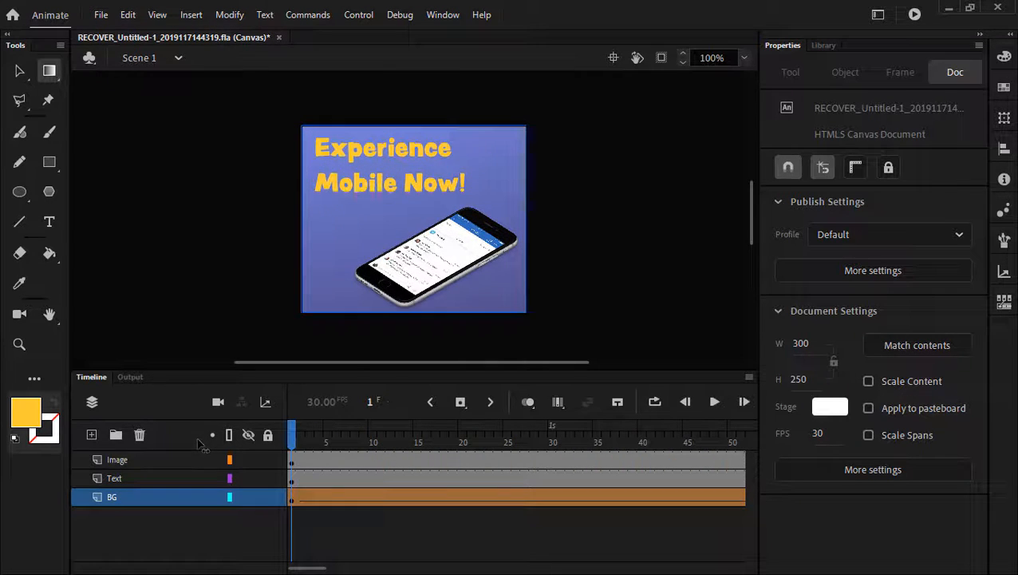
- Lock the BG layer and select the phone image with the Selection tool
click(267, 497)
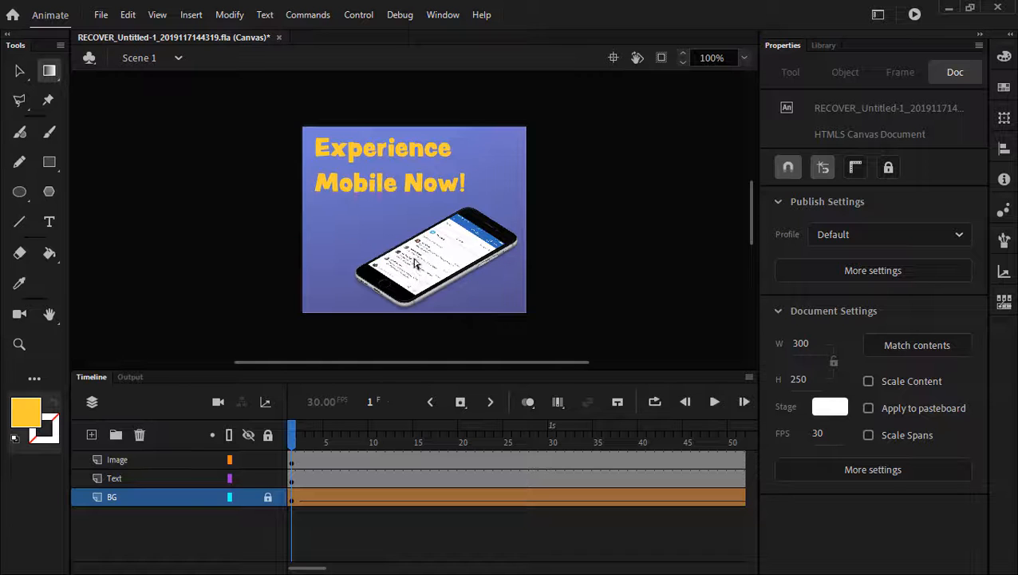
click(20, 71)
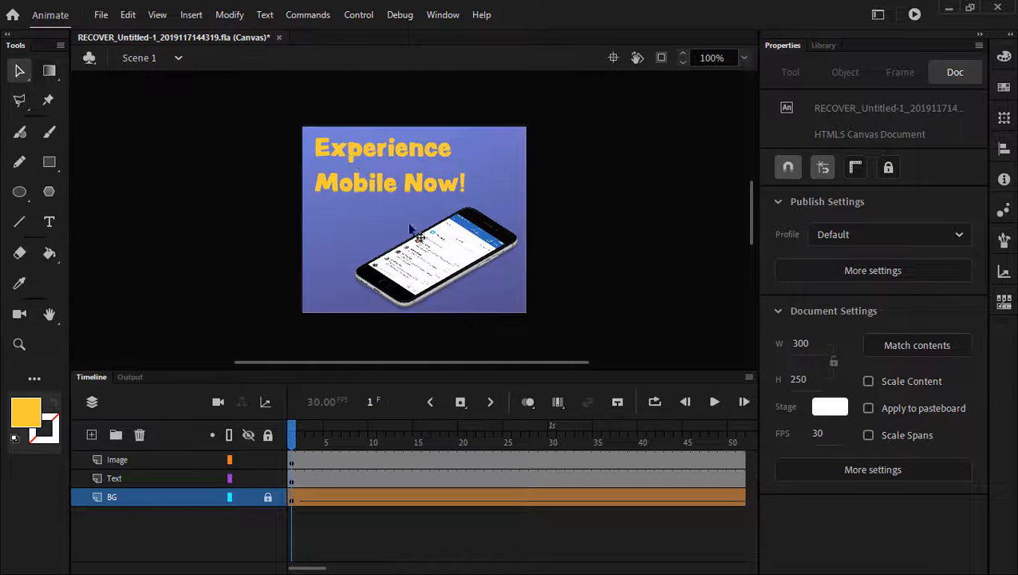
click(435, 275)
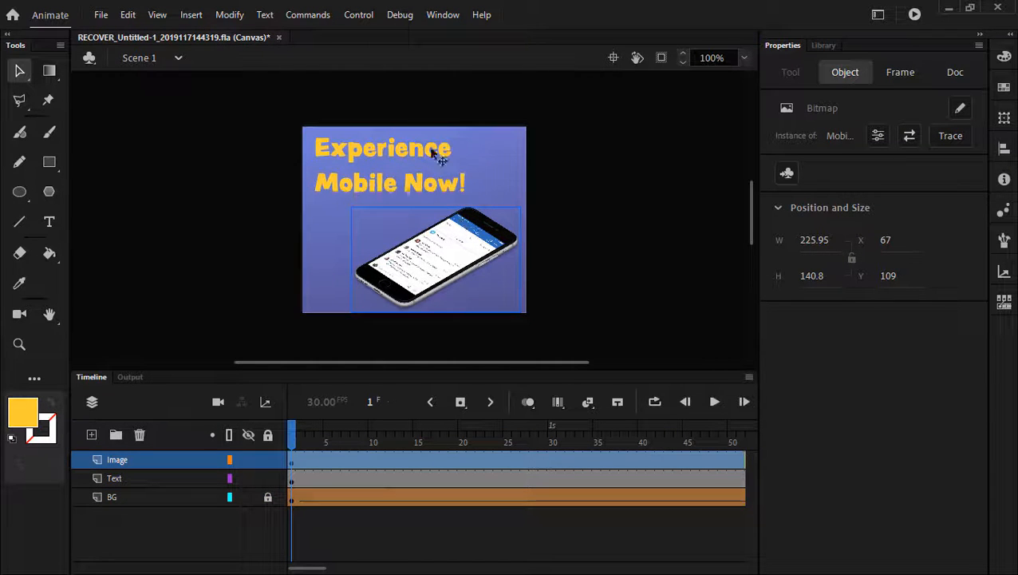
- Use Modify > Convert to Symbol to make the phone a Movie Clip named 'phone'
click(229, 16)
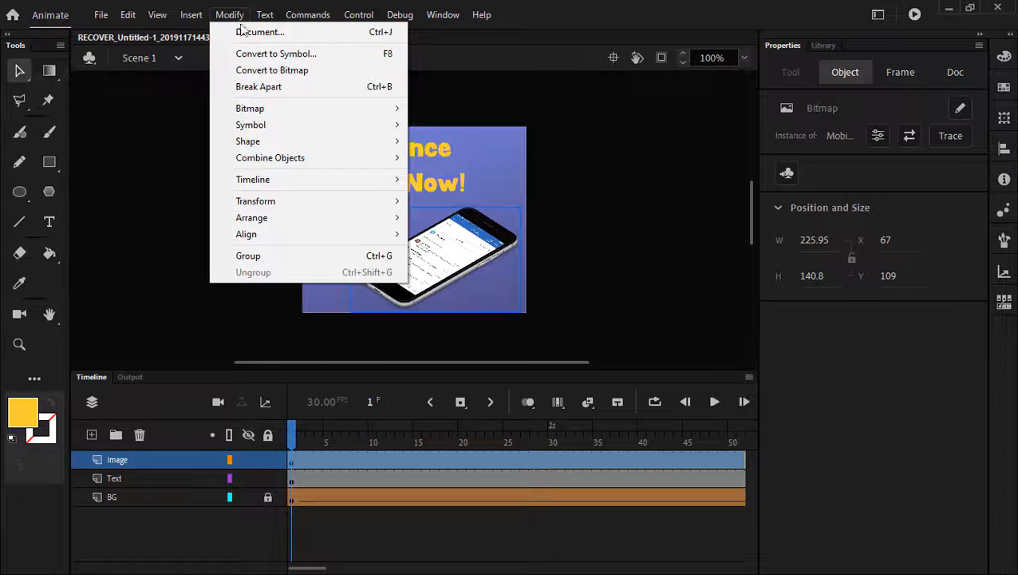
click(327, 56)
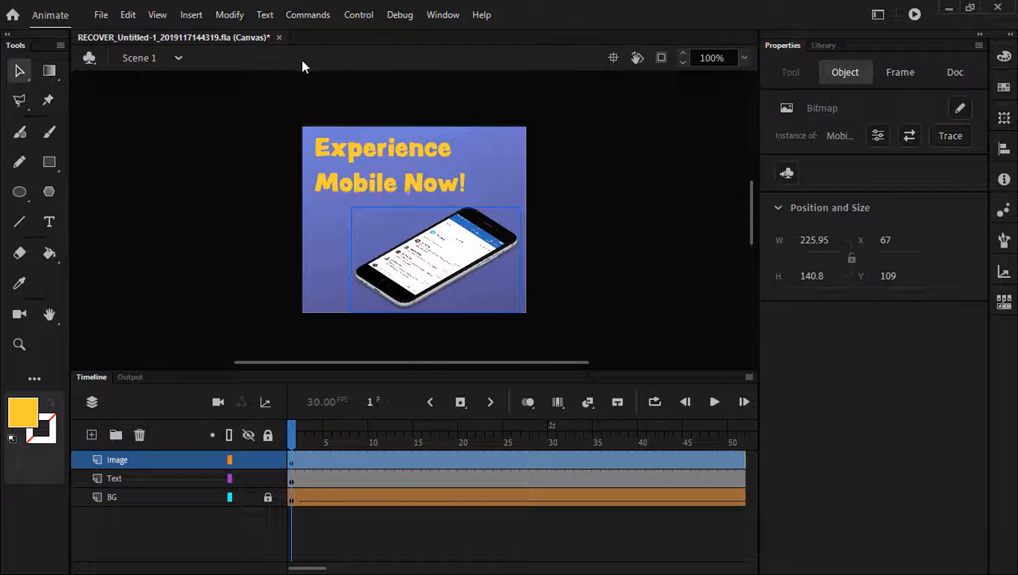
drag(361, 216, 401, 174)
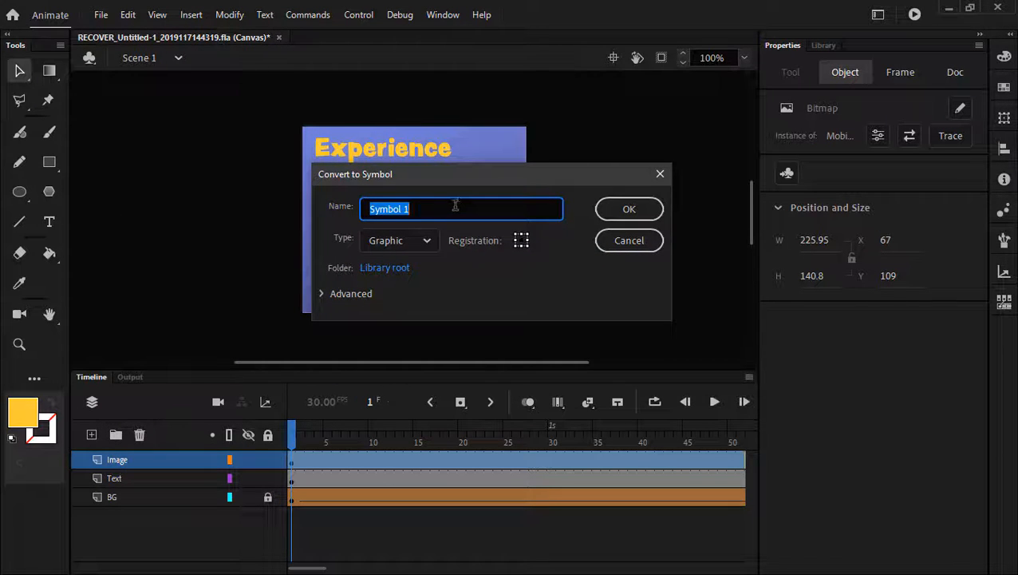
text(phone)
click(422, 242)
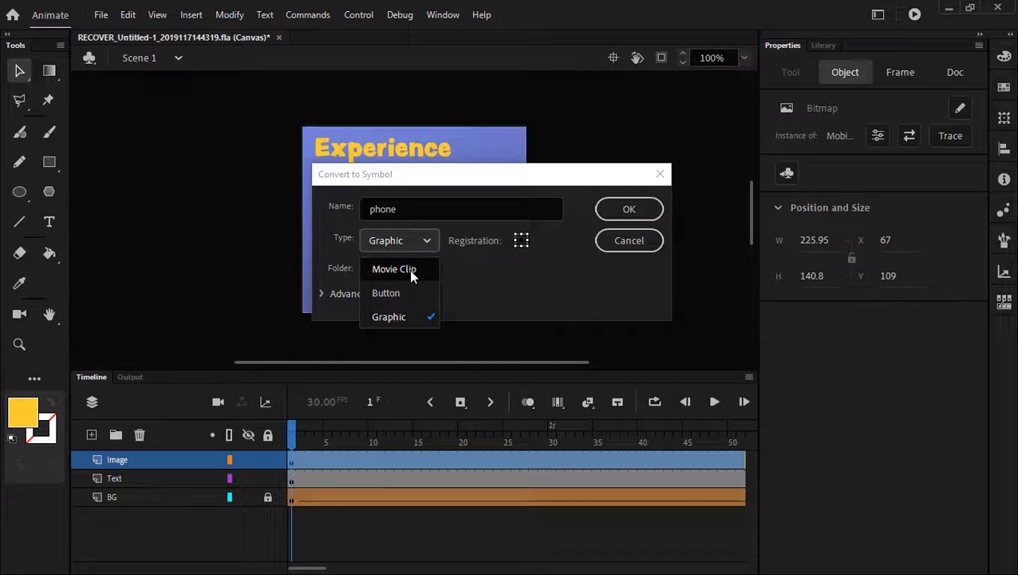
click(563, 308)
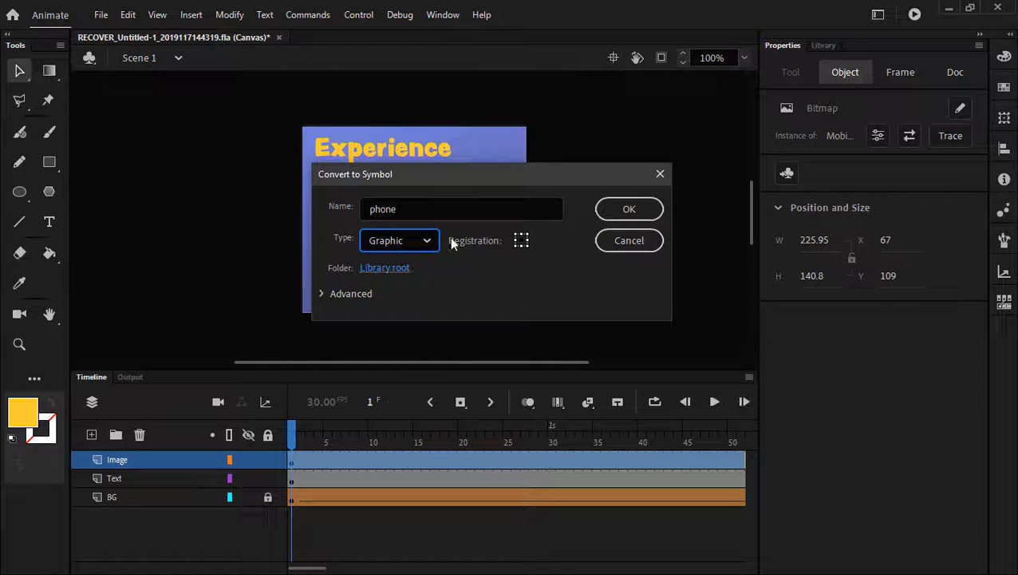
click(428, 240)
click(431, 275)
click(635, 211)
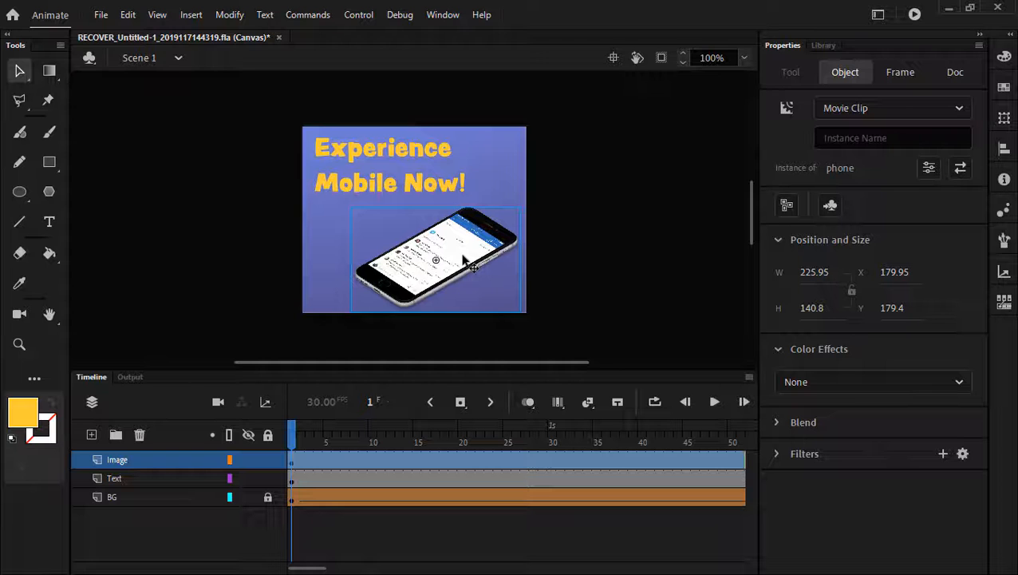
- Select frame 30 on the Image layer and add a motion tween spanning frames 1–60
click(332, 464)
right_click(327, 466)
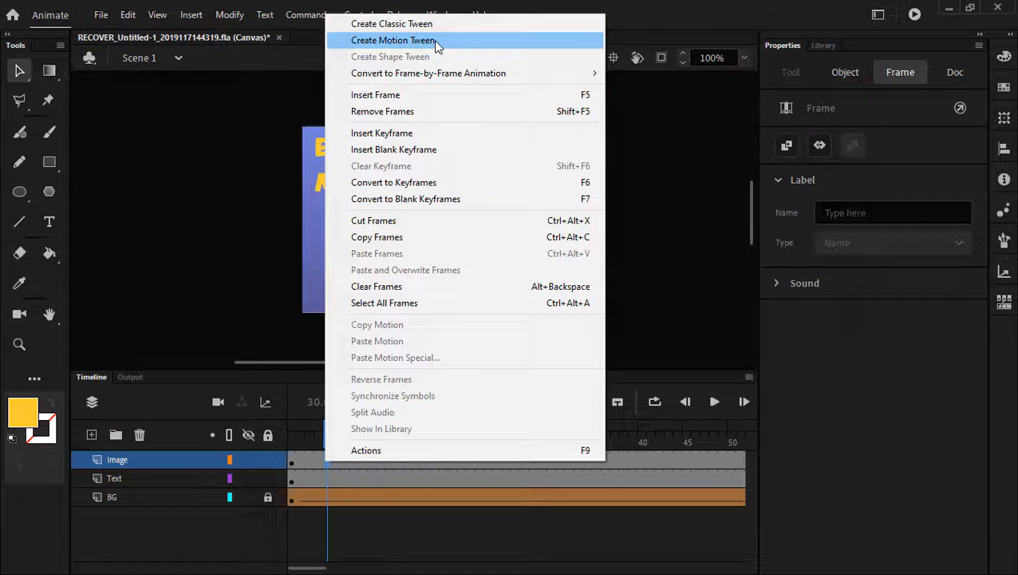
click(204, 507)
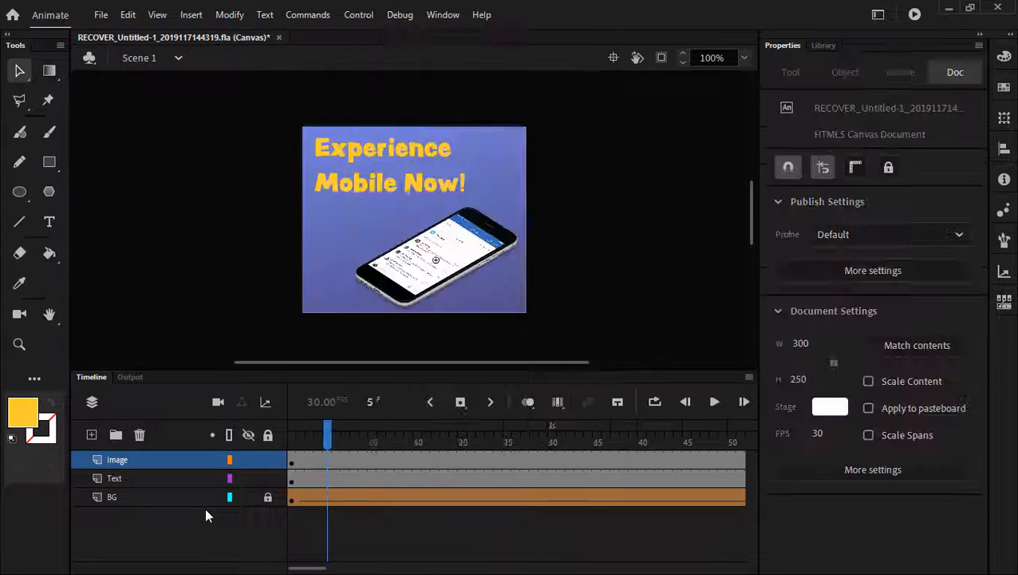
click(370, 458)
click(515, 452)
click(444, 459)
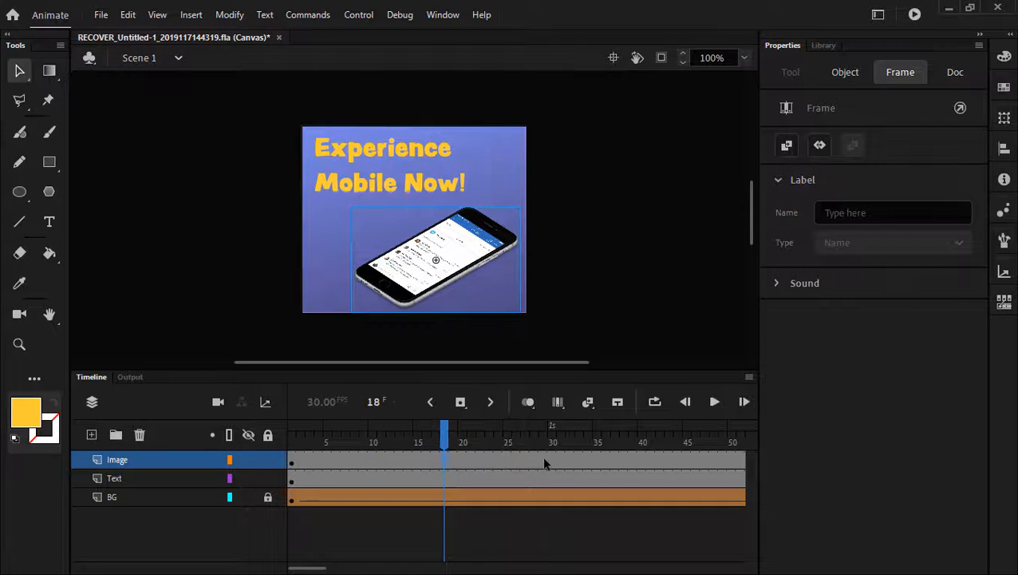
click(549, 462)
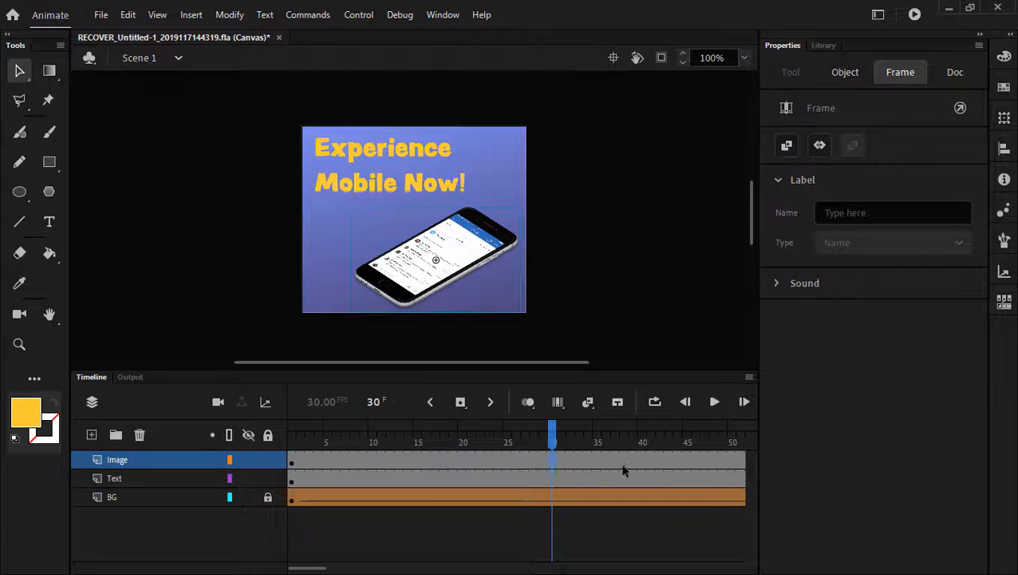
click(587, 402)
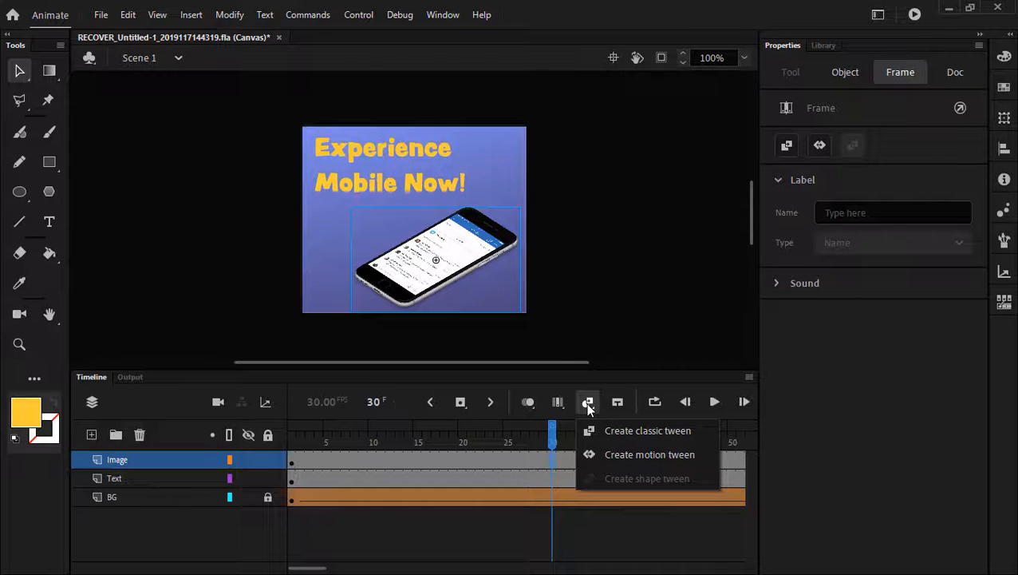
click(662, 456)
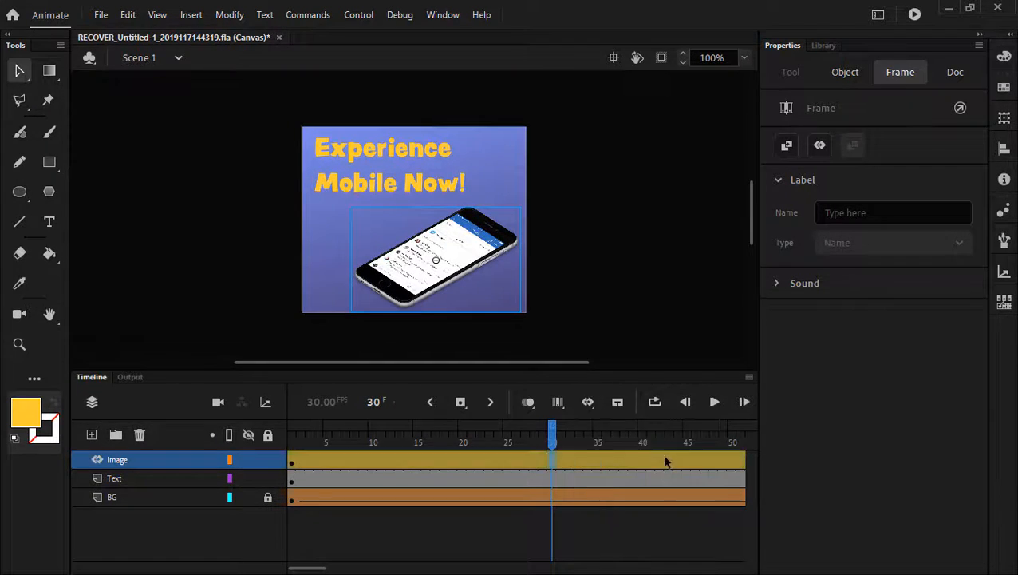
drag(554, 441, 418, 441)
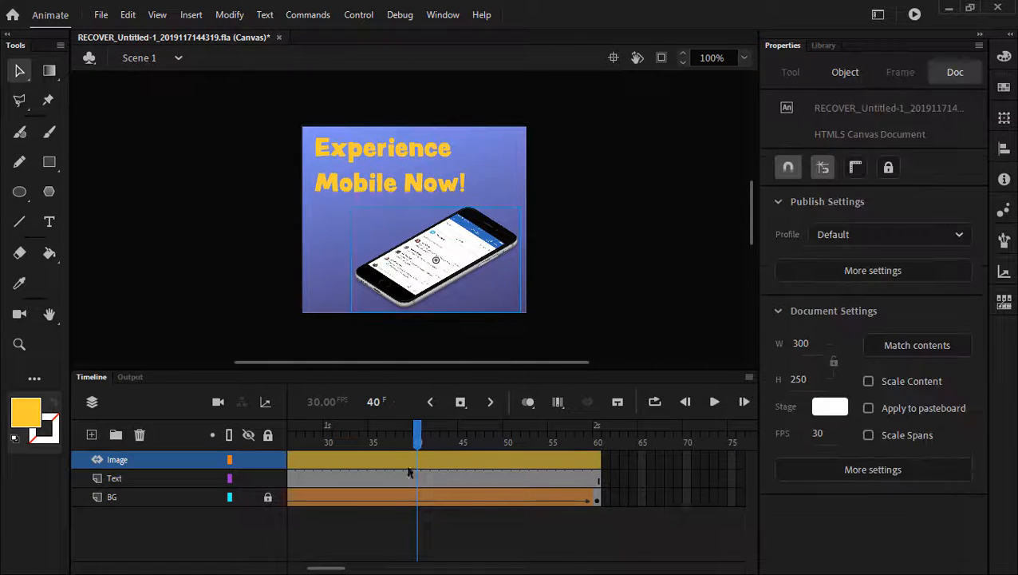
- Nudge the phone right and back at frame 40 to set a property keyframe, then reselect it at frame 1
click(415, 304)
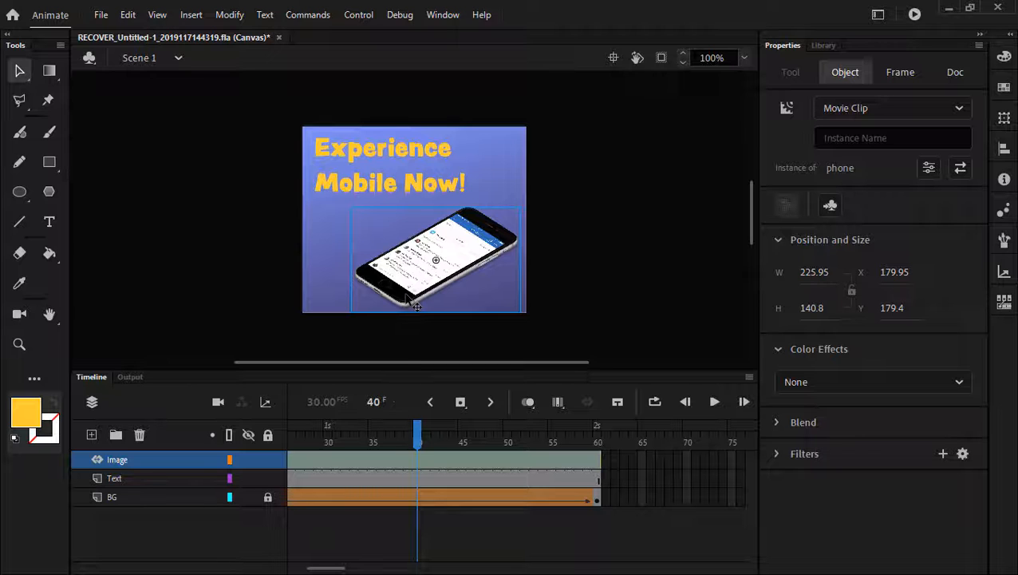
key(Right)
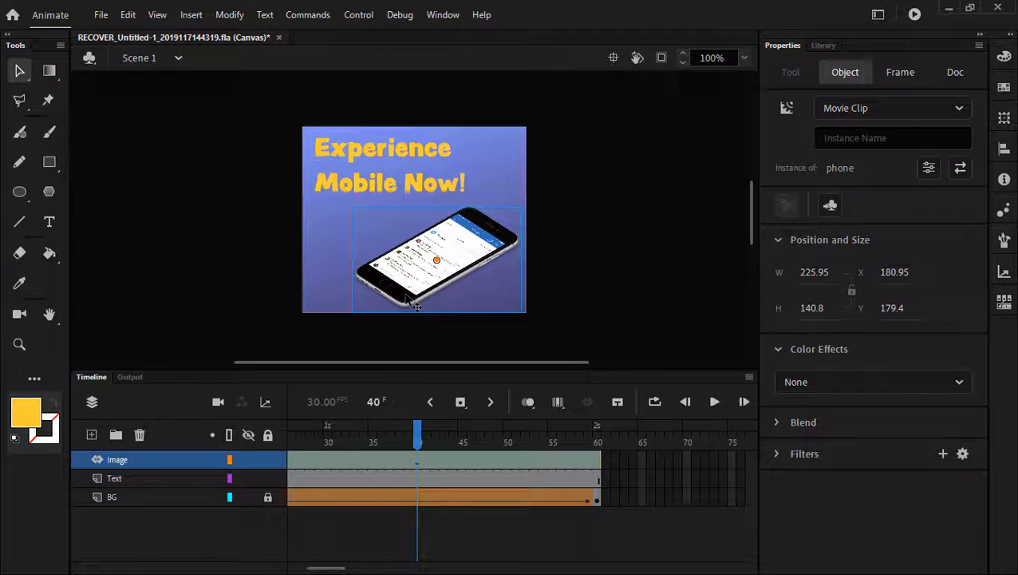
key(Left)
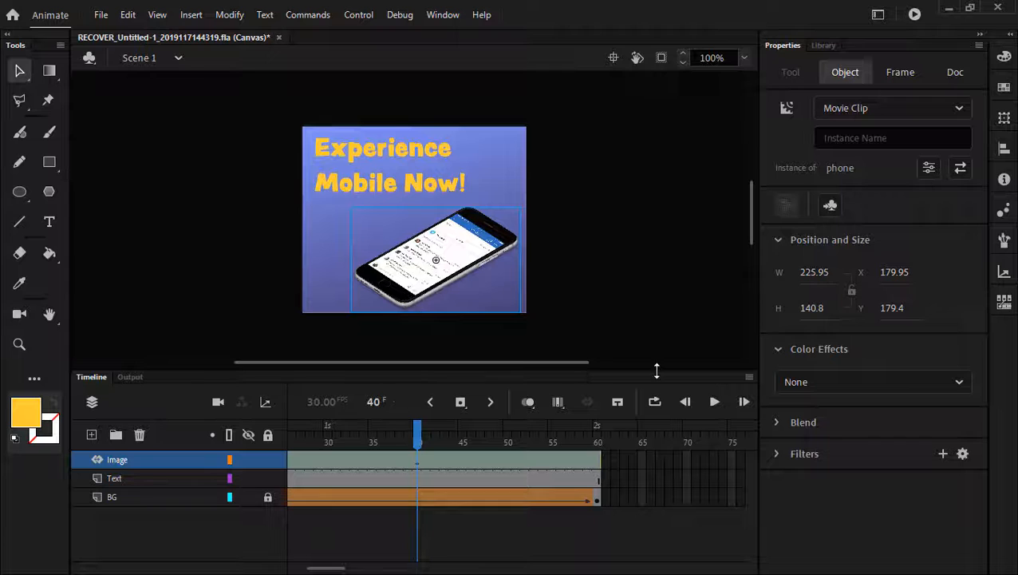
click(423, 460)
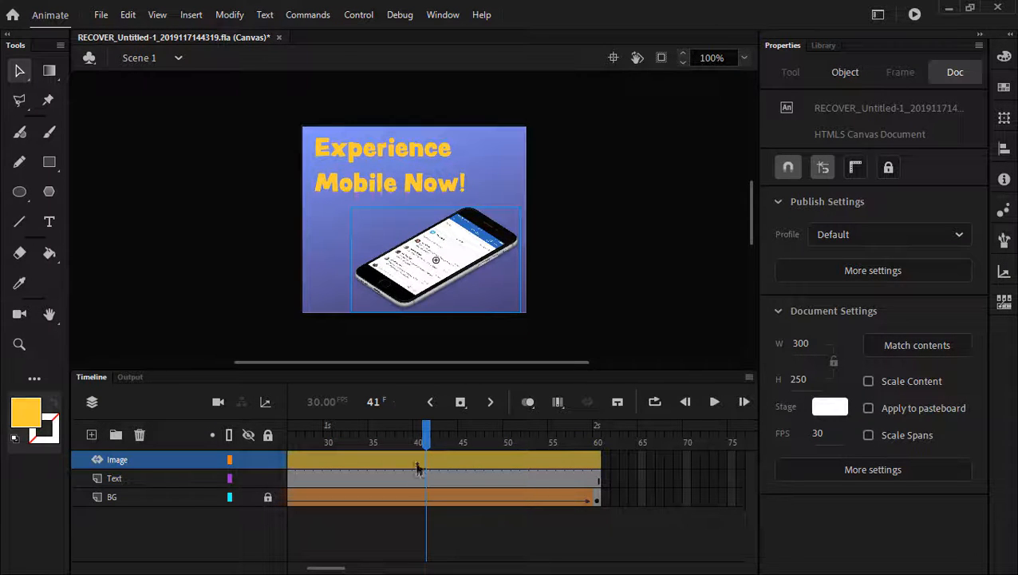
click(417, 442)
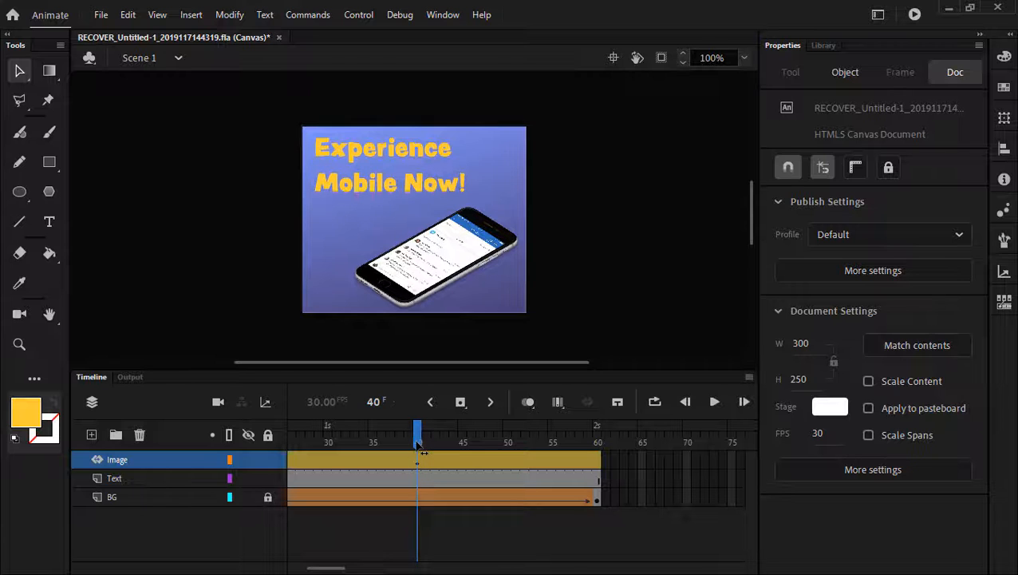
drag(419, 444, 263, 440)
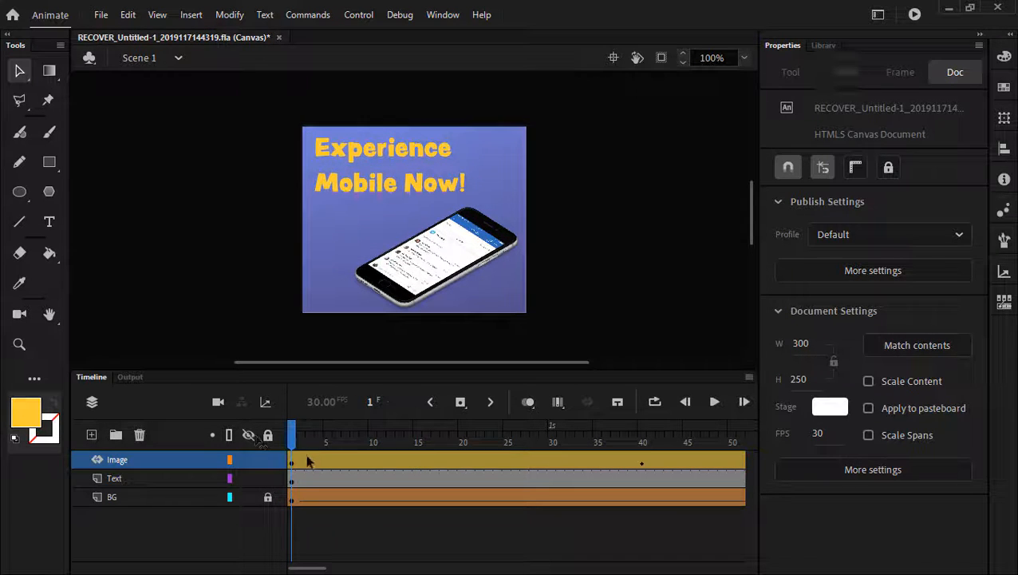
click(427, 275)
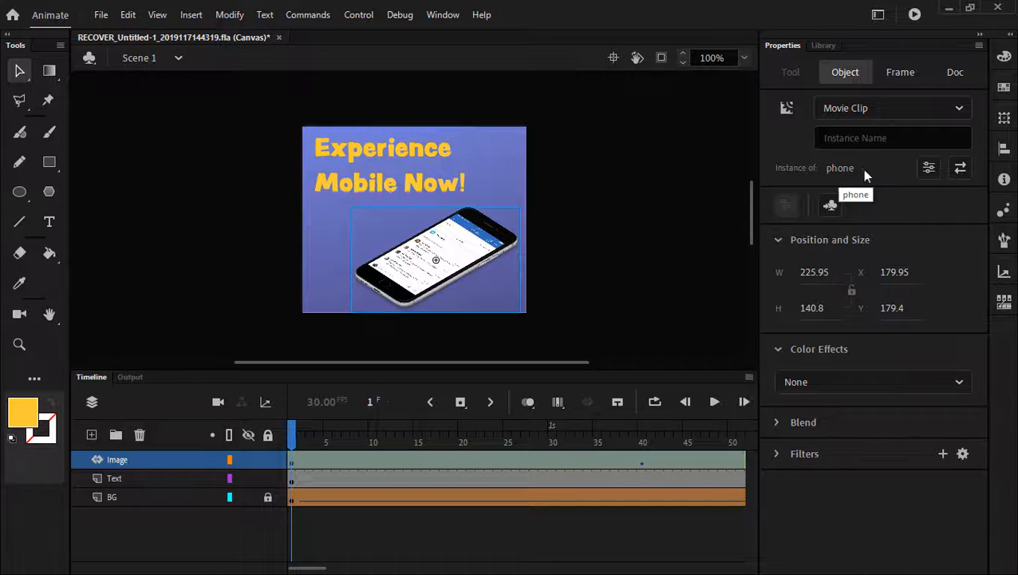
click(828, 47)
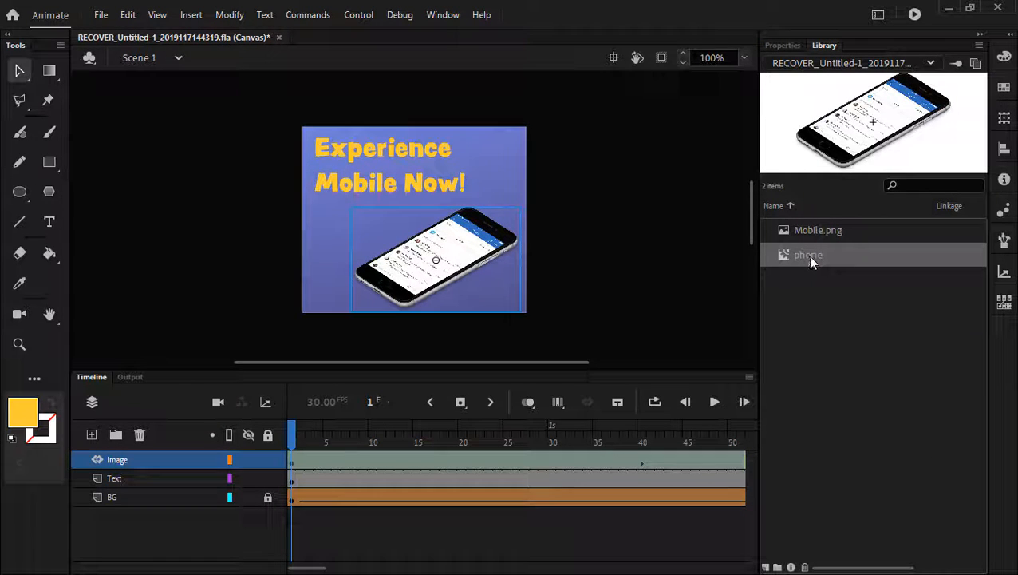
click(828, 232)
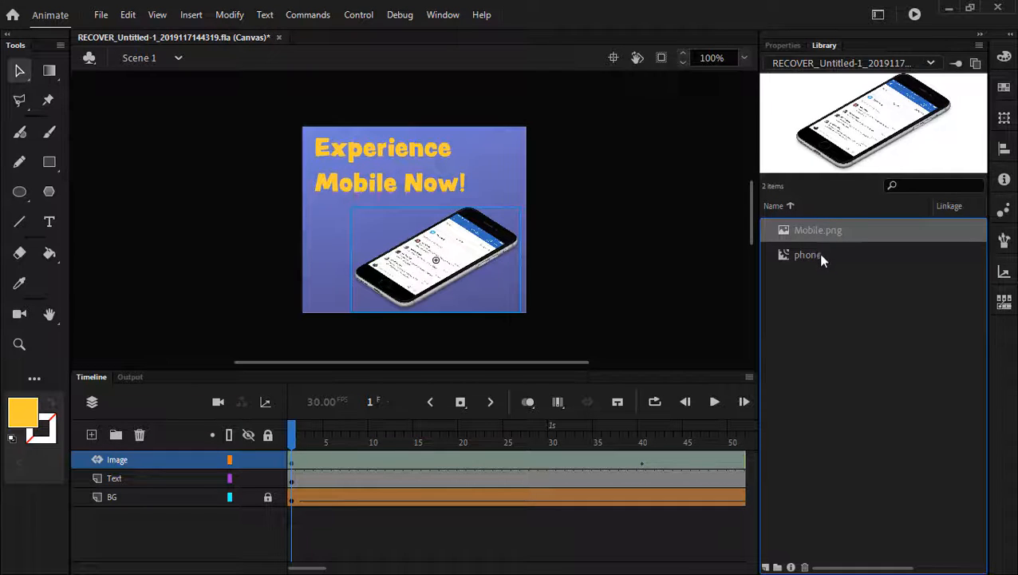
click(818, 257)
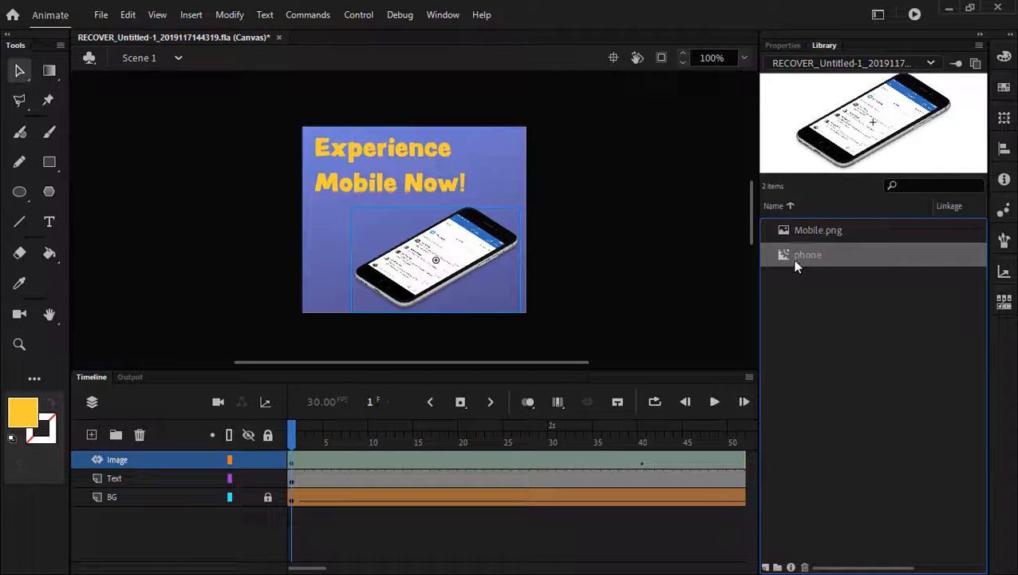
click(785, 45)
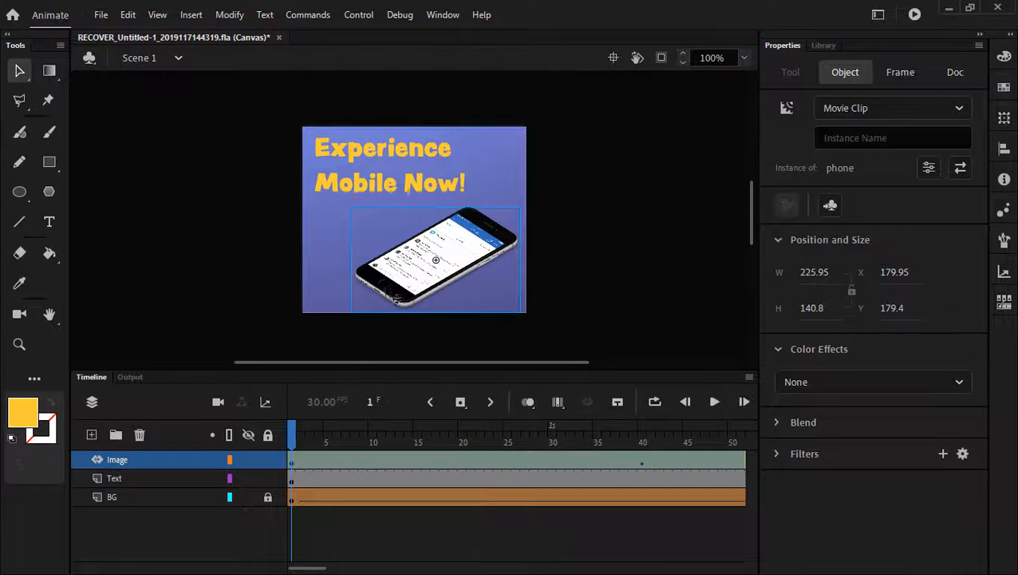
drag(404, 291, 638, 289)
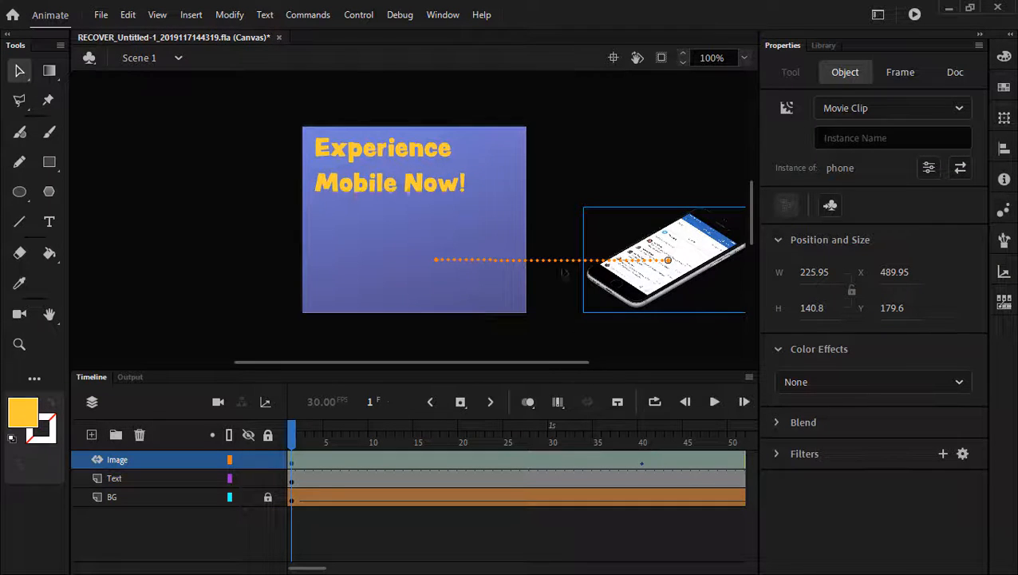
click(715, 404)
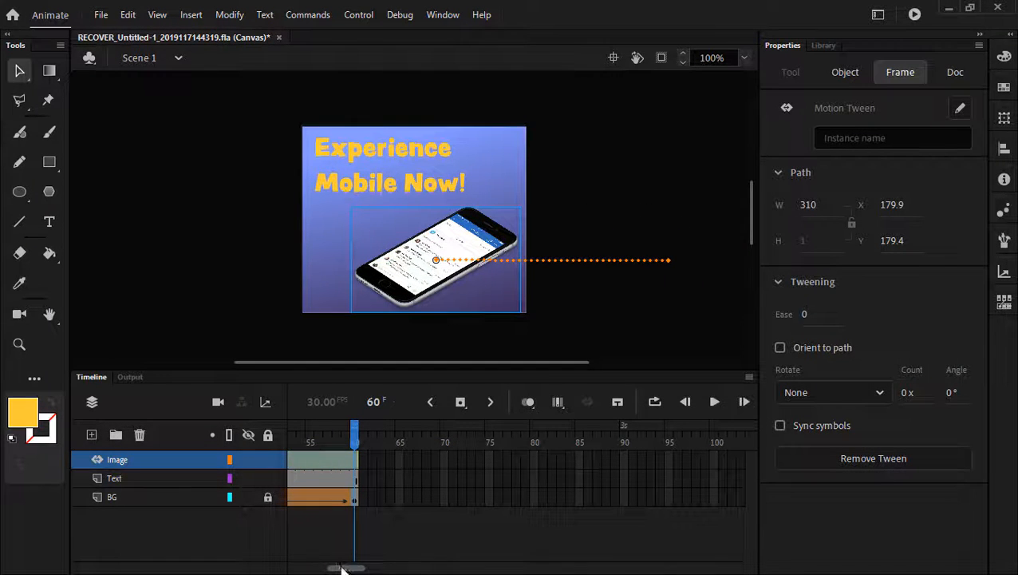
drag(341, 566, 273, 569)
click(633, 435)
drag(615, 435, 249, 452)
drag(311, 438, 178, 437)
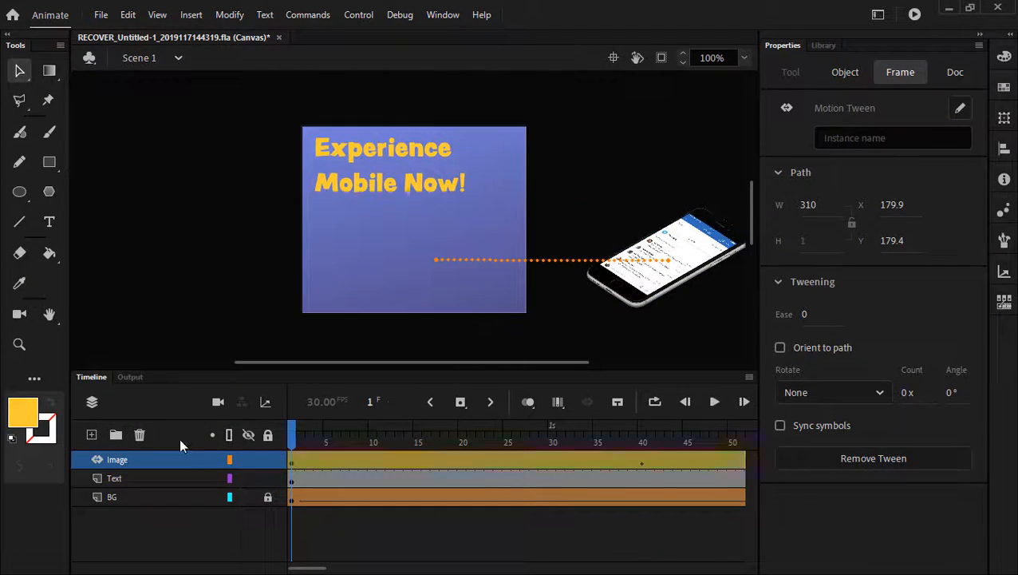
click(308, 204)
click(369, 183)
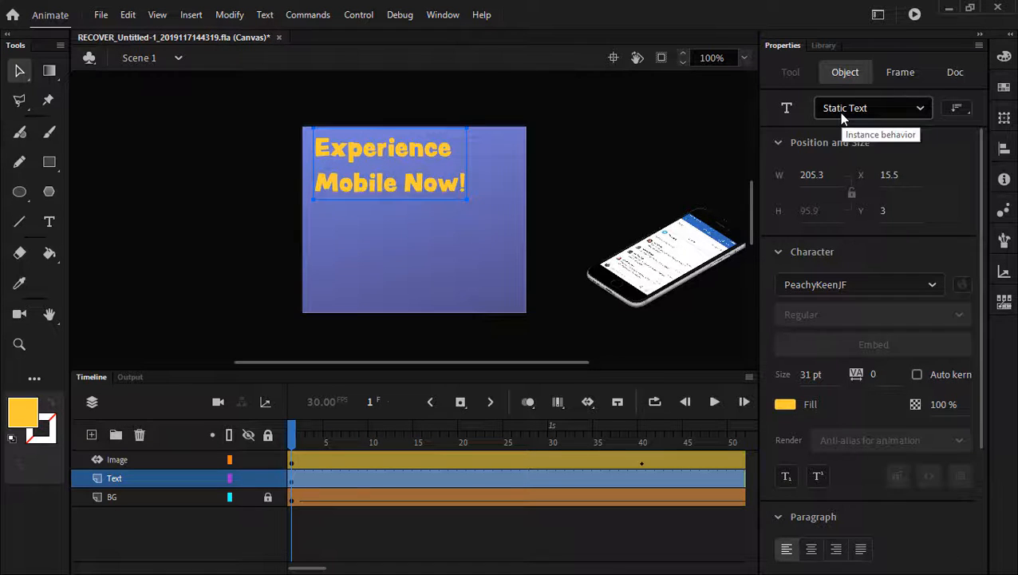
- Convert the 'Experience Mobile Now!' headline into a Movie Clip named 'Text' via Modify > Convert to Symbol
click(229, 15)
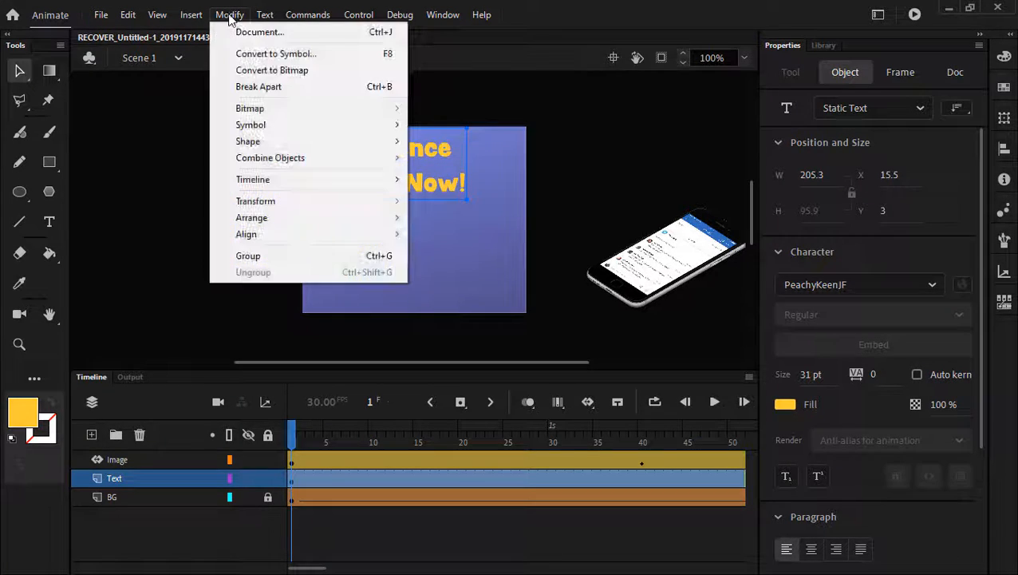
click(262, 57)
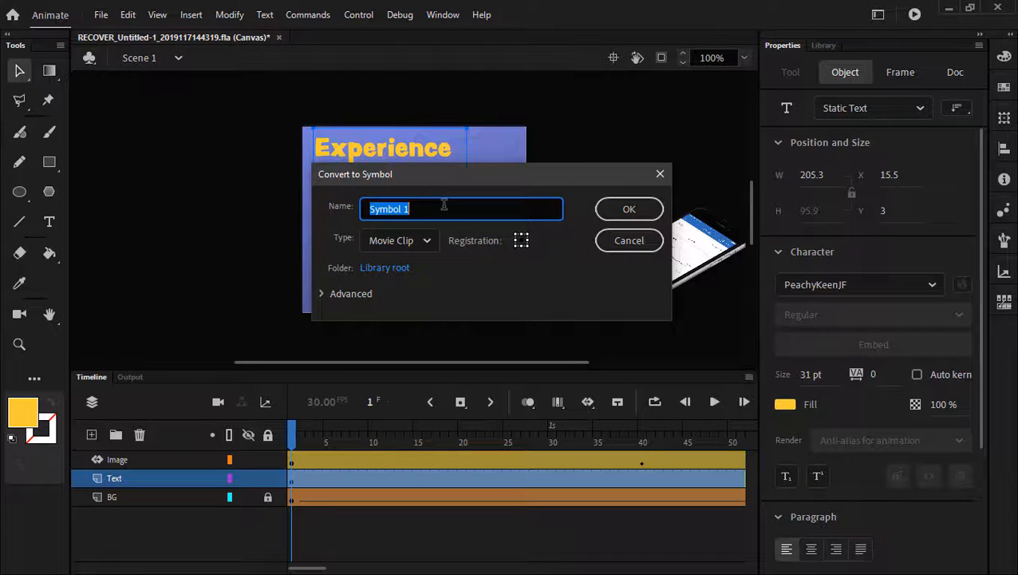
text(Text)
click(627, 209)
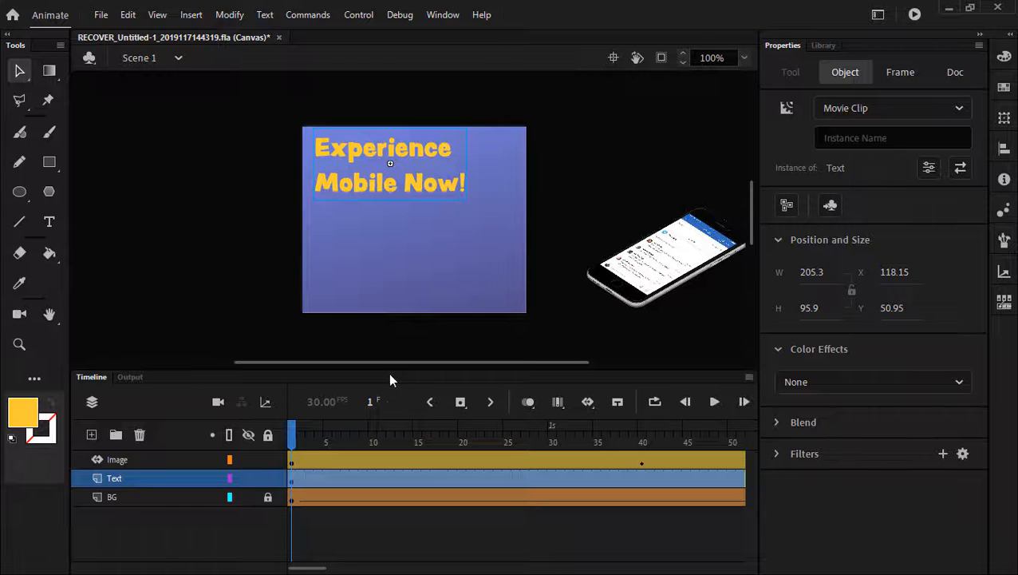
- Lock the Image layer, give the Text clip a 0% Alpha effect, and preview frames 1–31
click(267, 461)
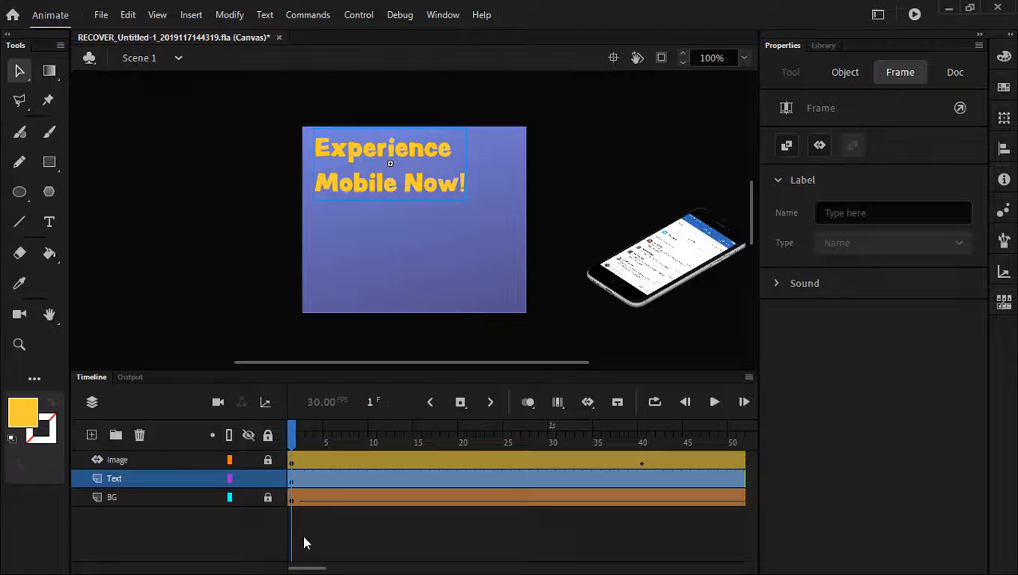
click(375, 191)
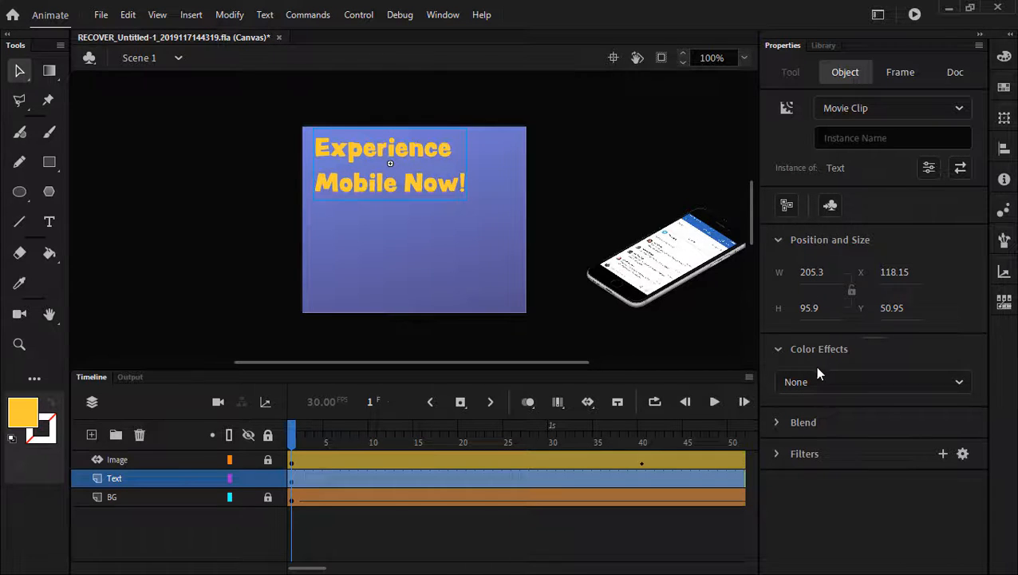
click(938, 385)
click(811, 504)
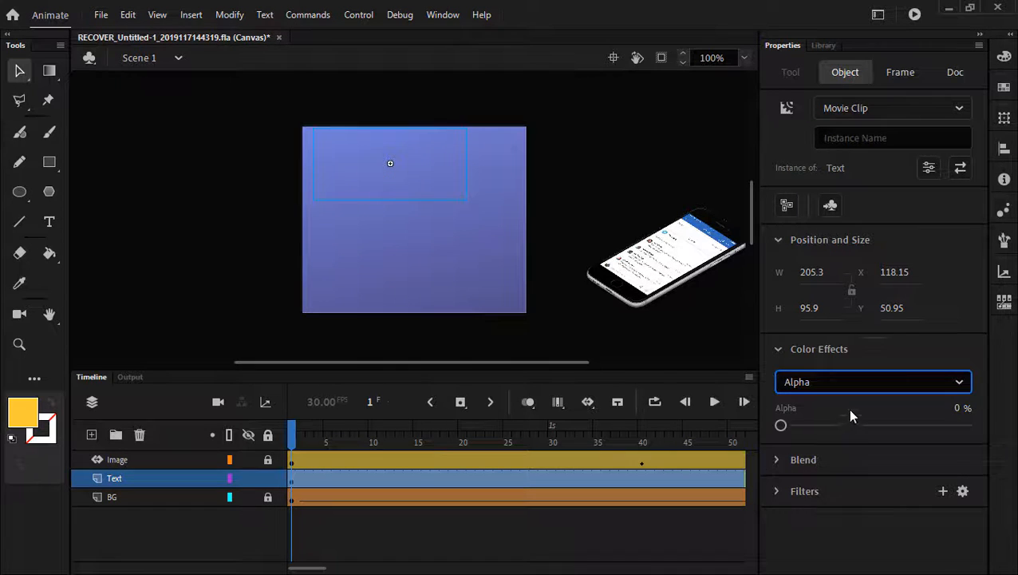
drag(777, 425, 958, 425)
drag(825, 423, 711, 403)
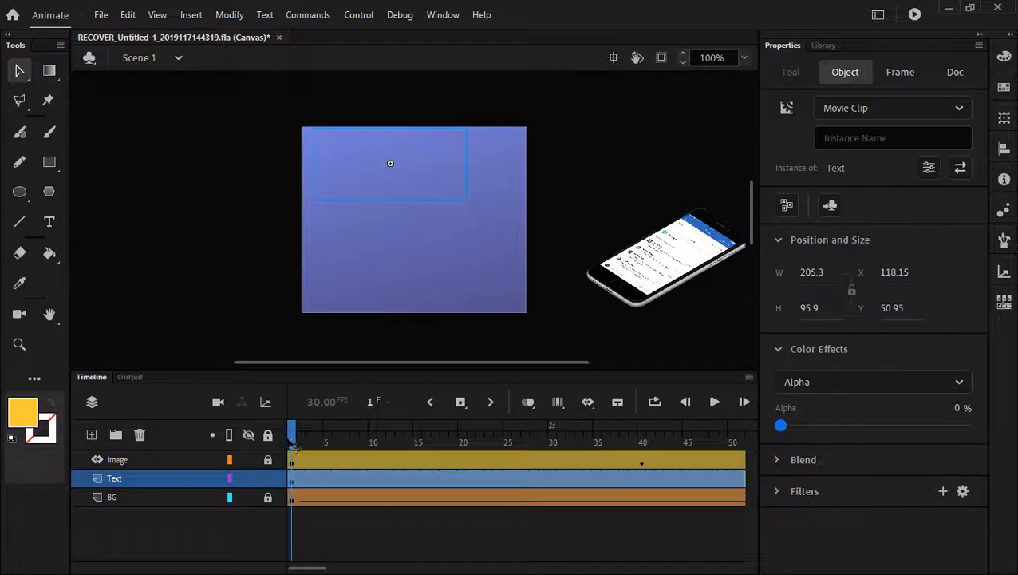
drag(293, 445, 695, 438)
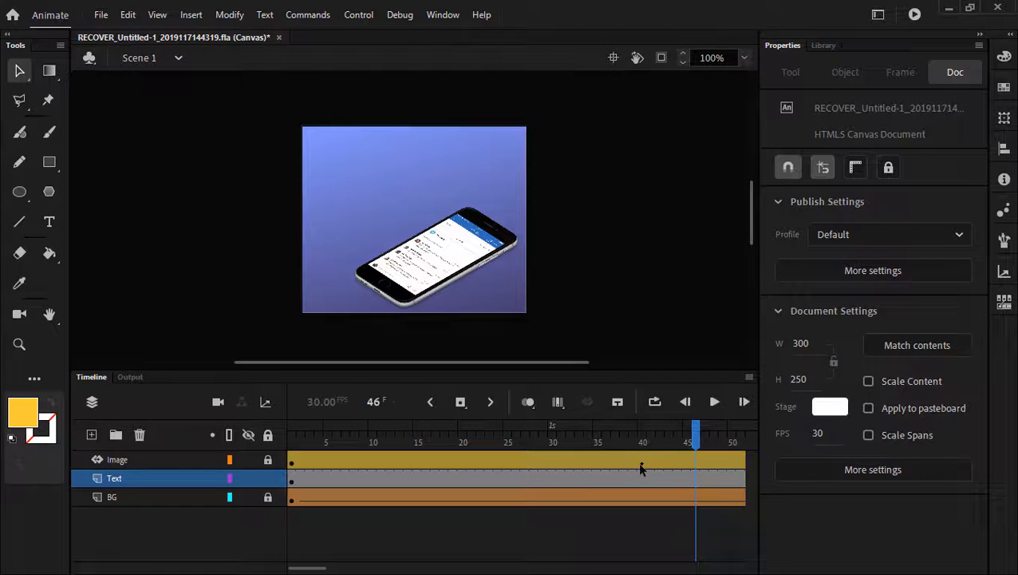
- Add a keyframe at frame 20 on the Text layer
click(715, 439)
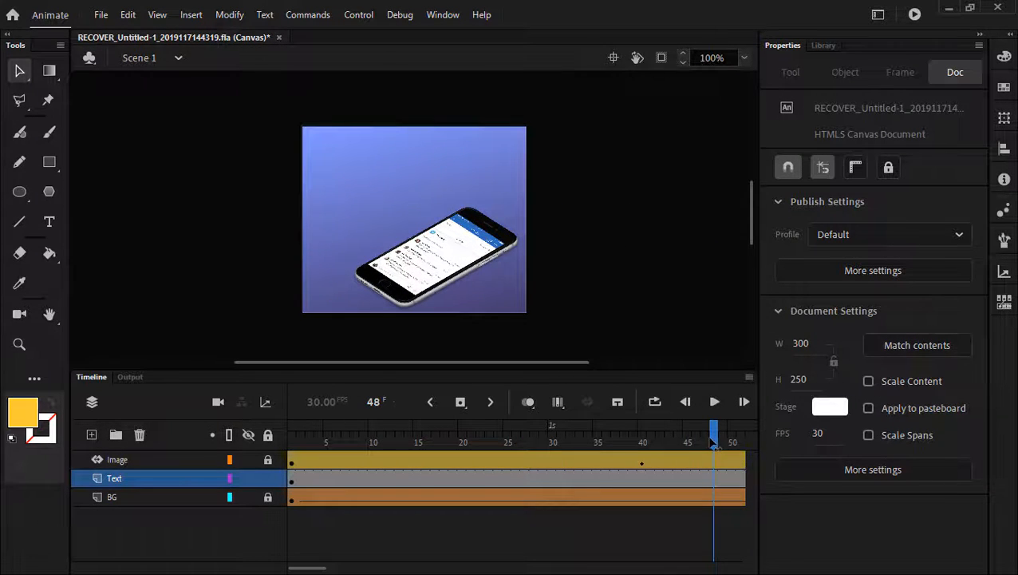
drag(714, 446, 507, 447)
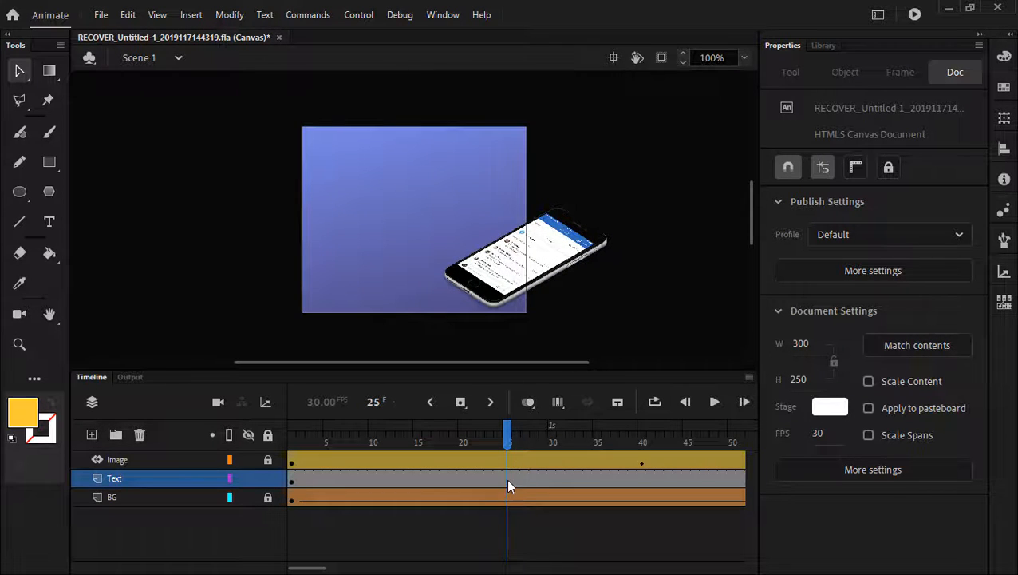
click(462, 487)
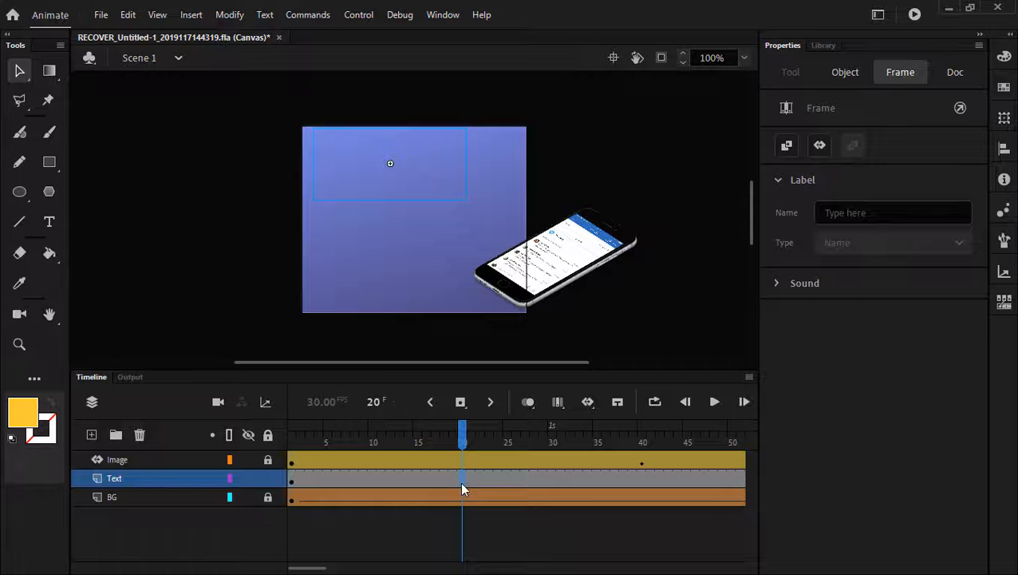
click(460, 404)
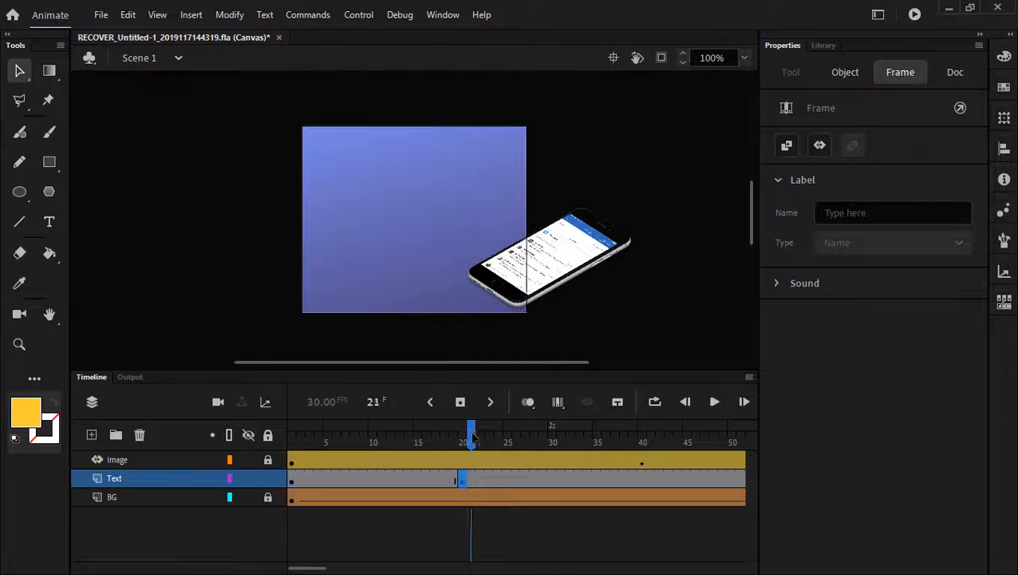
- Add a second Text-layer keyframe at frame 50 and select a frame between the two
drag(462, 437, 731, 442)
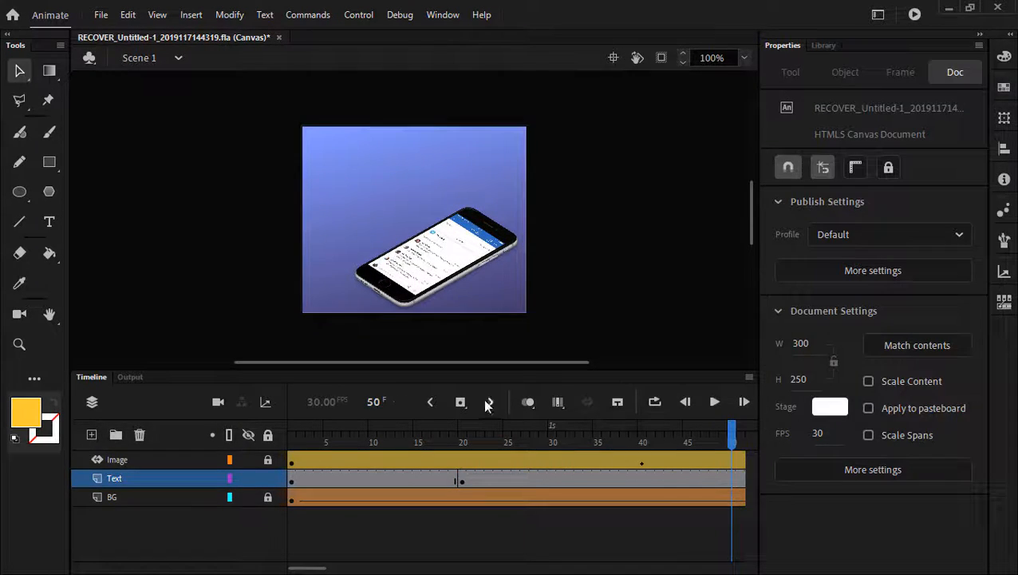
click(460, 403)
drag(518, 482, 560, 487)
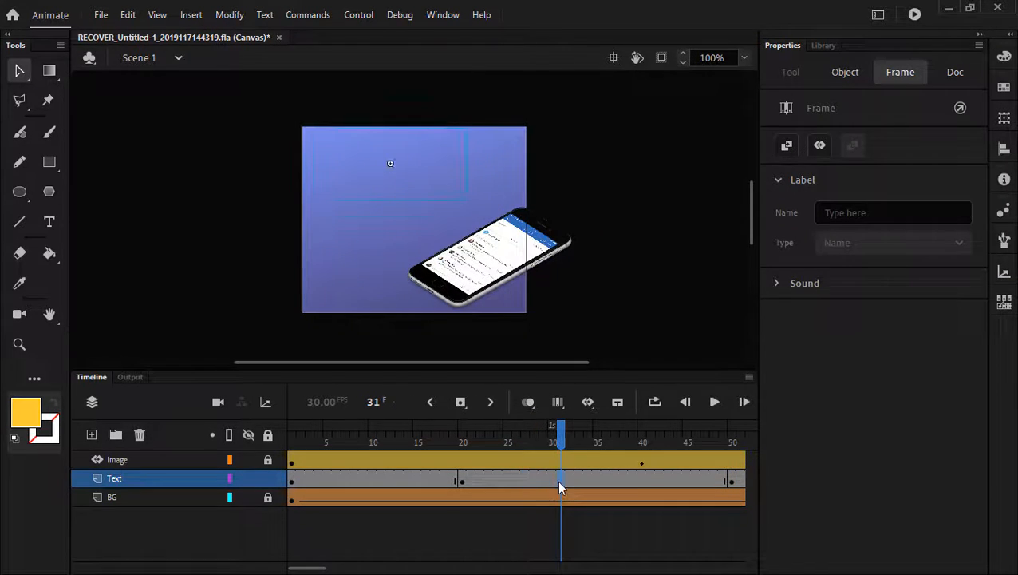
click(632, 480)
click(604, 477)
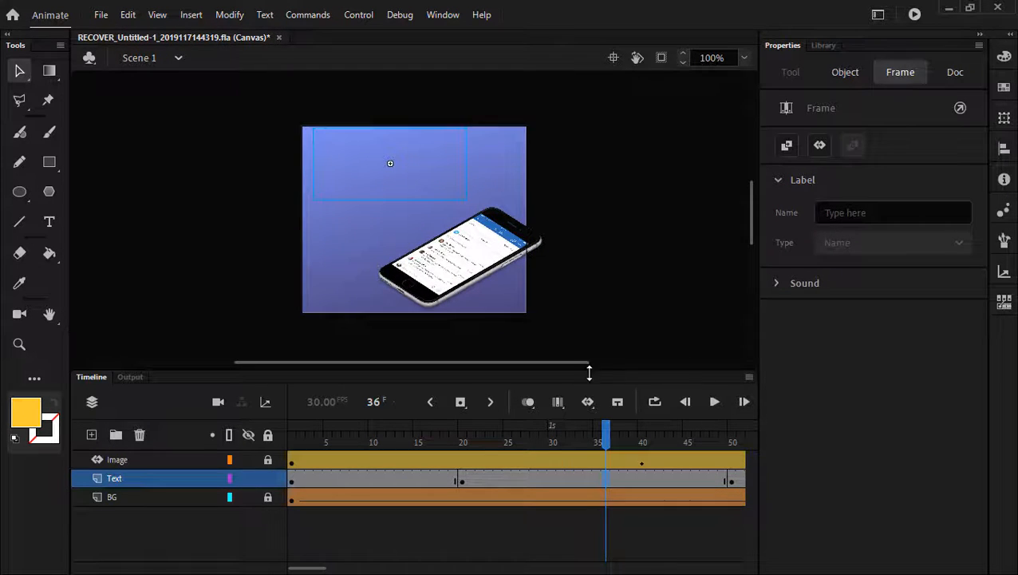
- Create a classic tween spanning frames 20 to 50 on the Text layer and scrub through it
click(588, 403)
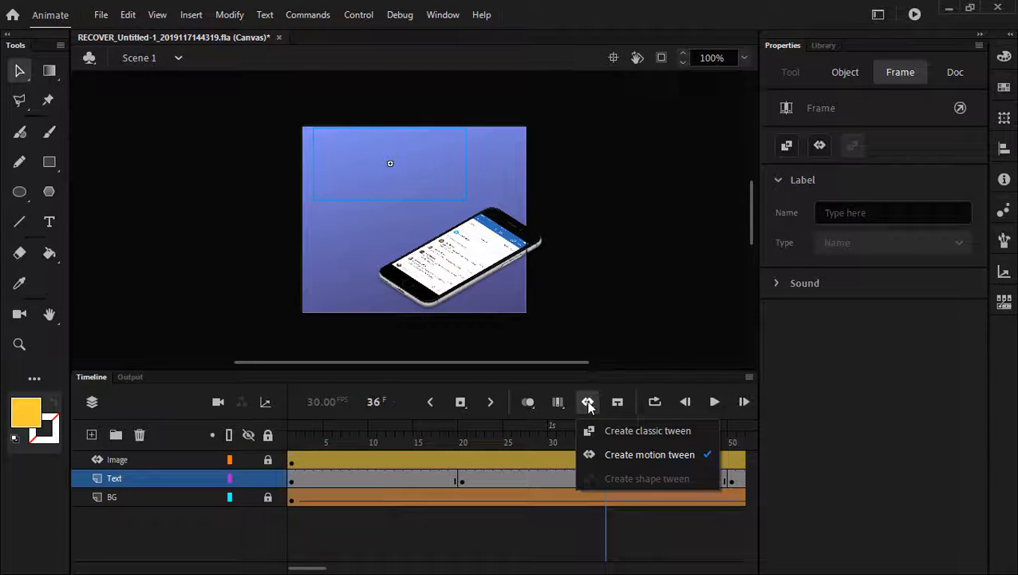
click(651, 433)
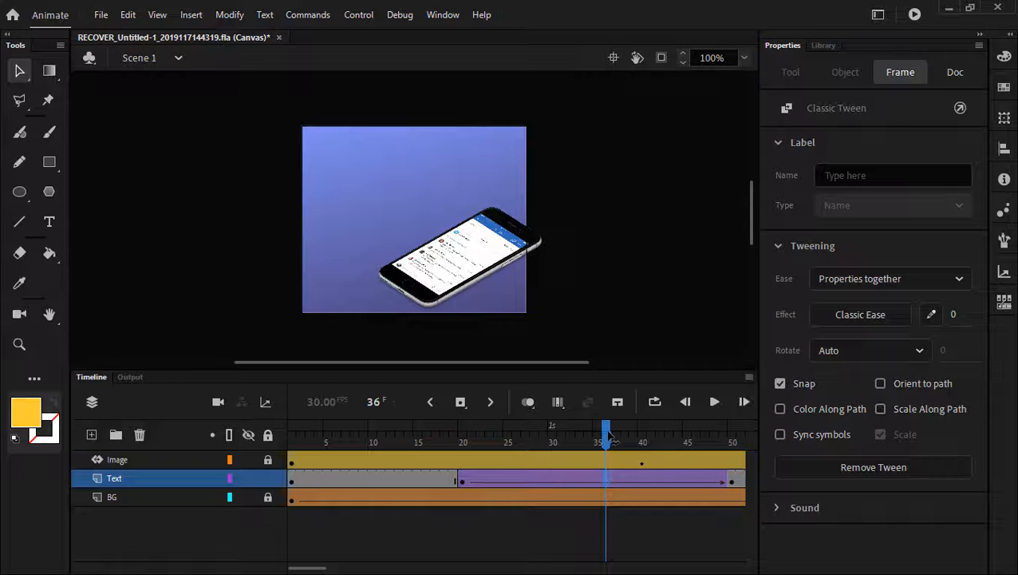
drag(609, 435, 731, 434)
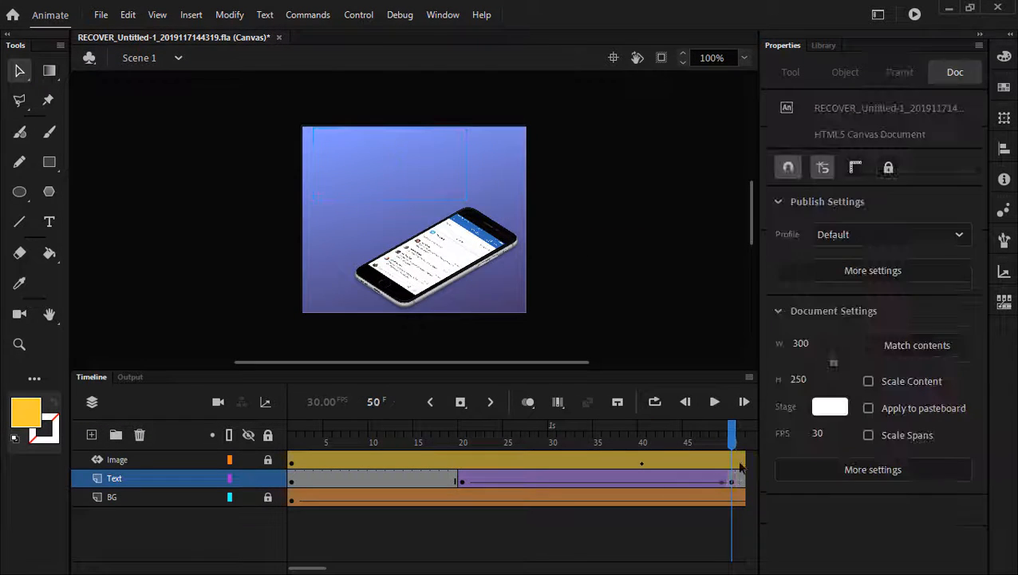
- Set the headline's Alpha to 100% at the frame-50 keyframe, then play the fade-in from frame 20
click(730, 481)
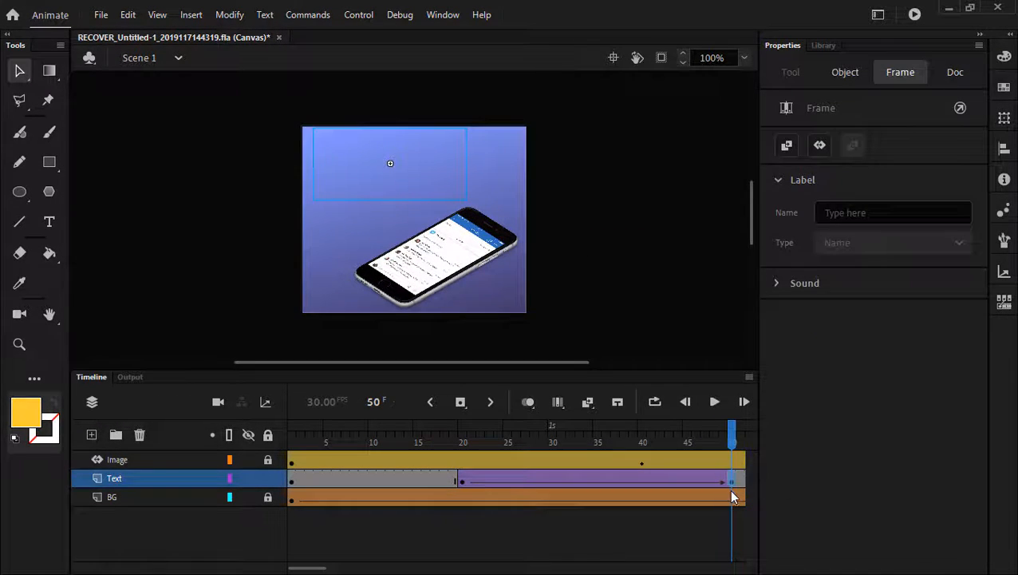
click(404, 171)
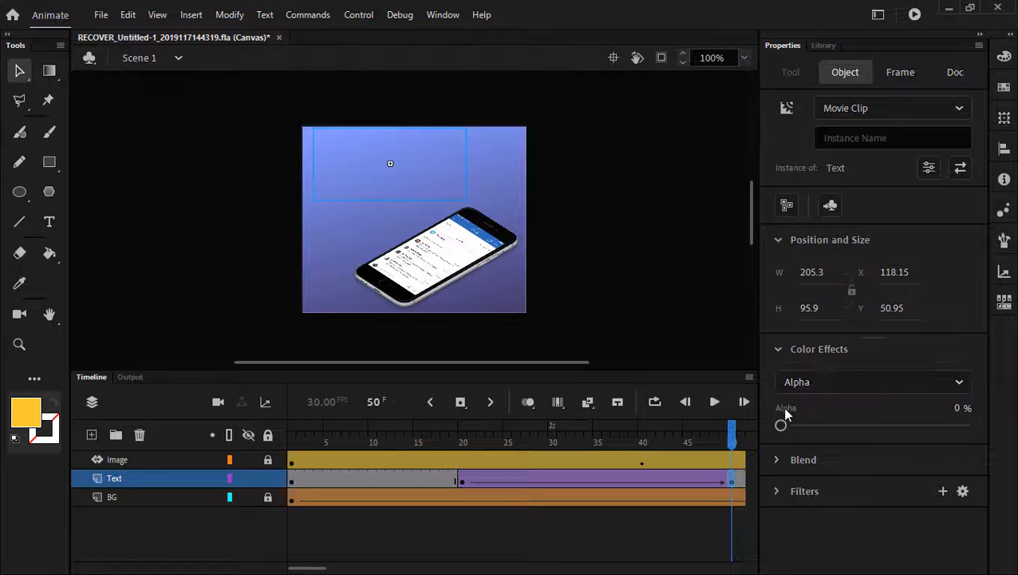
drag(780, 426, 993, 429)
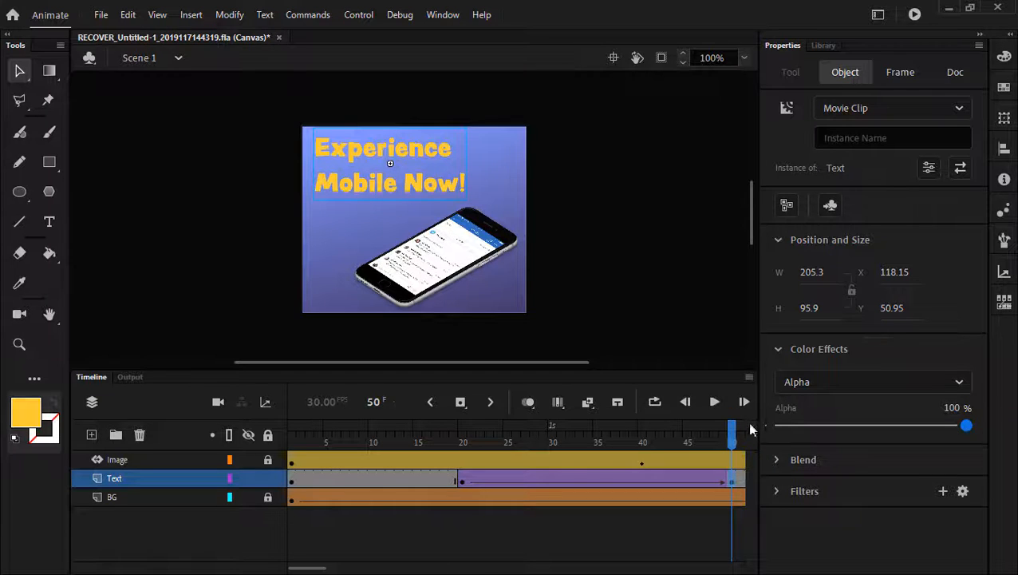
click(730, 432)
drag(730, 432, 462, 437)
key(Return)
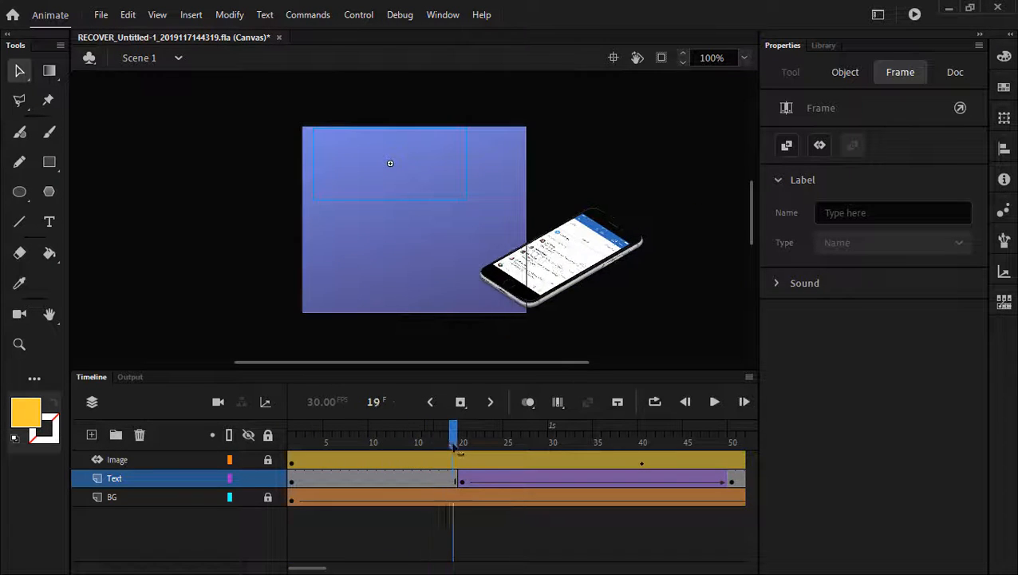
- Scrub the timeline through the whole animation and back to frame 1 to check the fade-in
drag(526, 455, 389, 458)
click(302, 536)
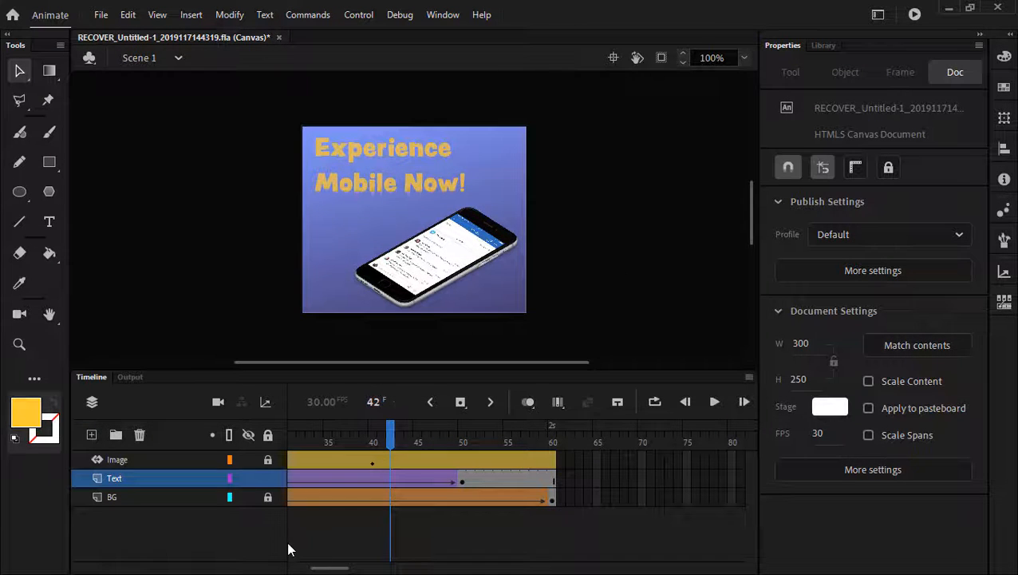
drag(286, 547, 236, 547)
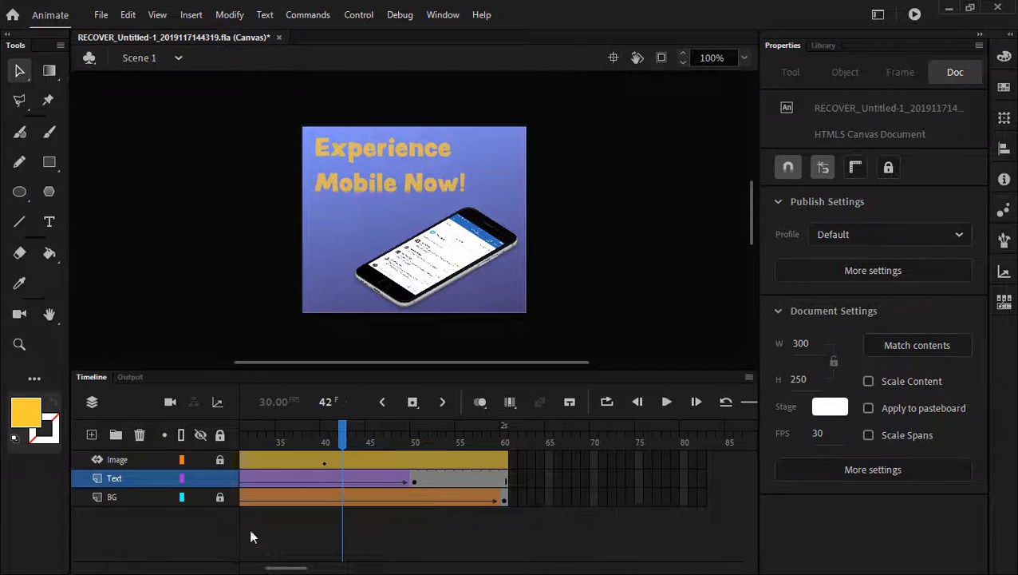
drag(341, 434, 148, 458)
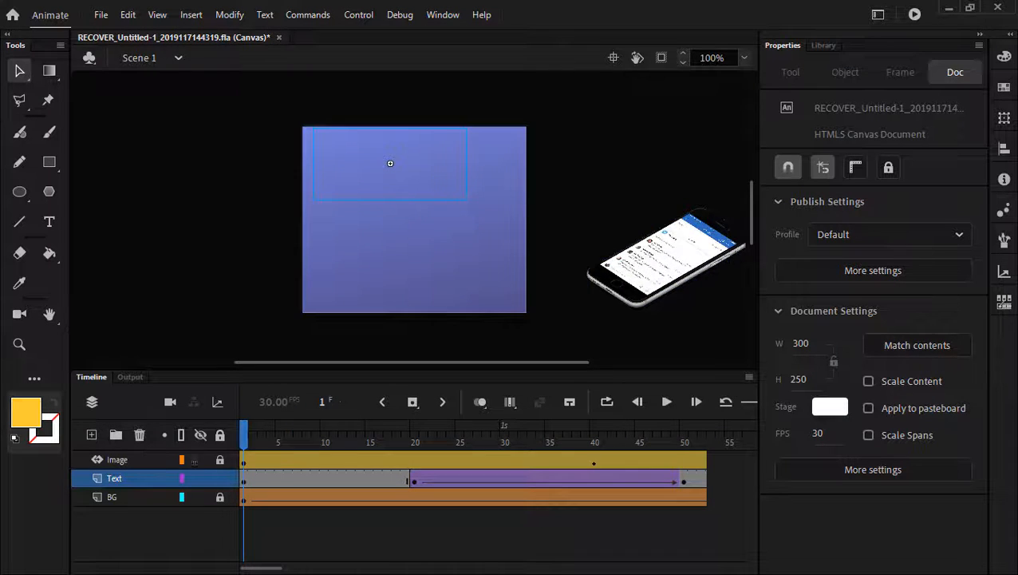
mouse_move(244, 455)
mouse_down()
mouse_move(678, 469)
mouse_move(241, 455)
mouse_up()
- Collapse the side panels, zoom the timeline out, and bring the document properties back
click(981, 36)
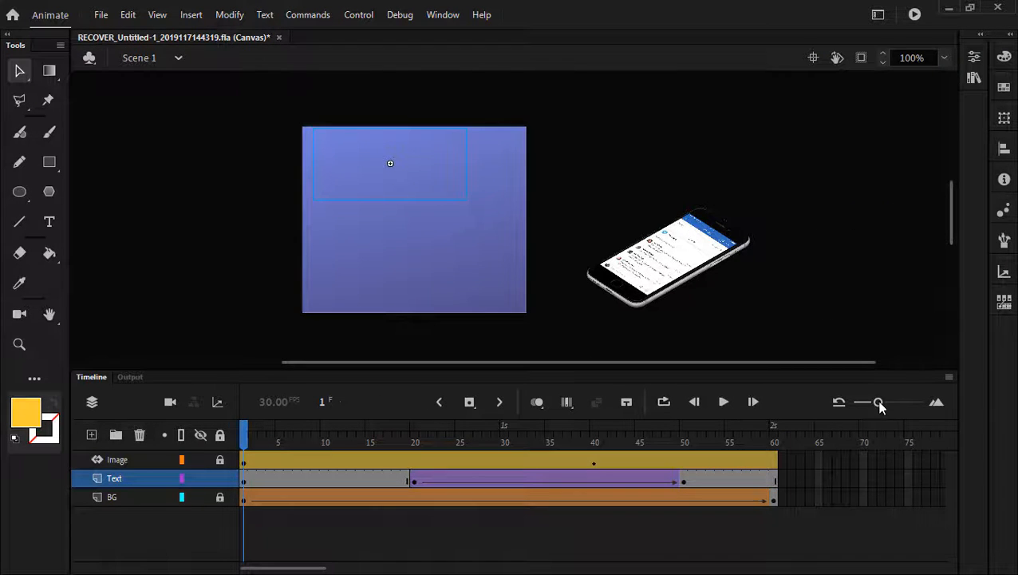
drag(881, 407, 870, 406)
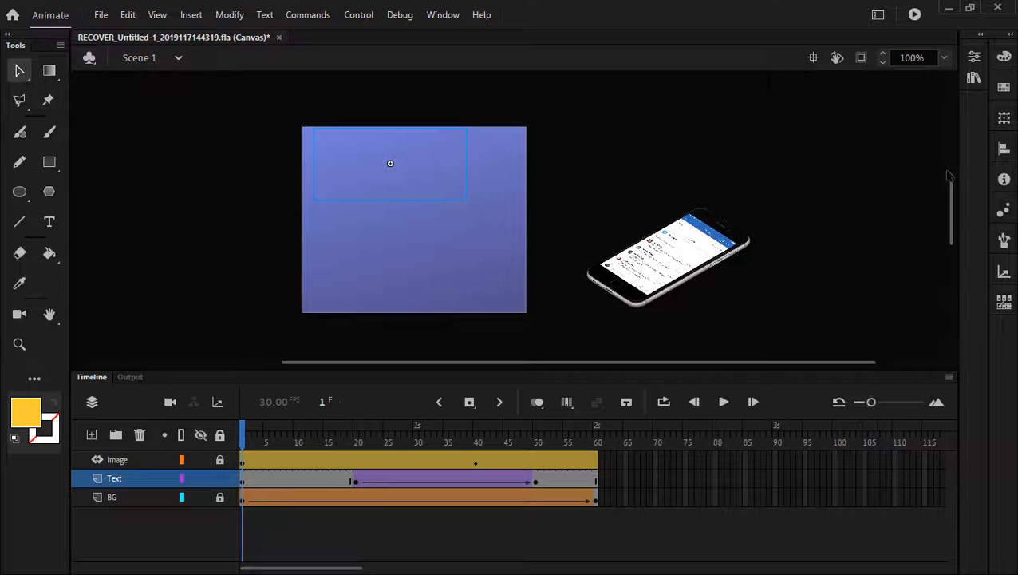
click(980, 34)
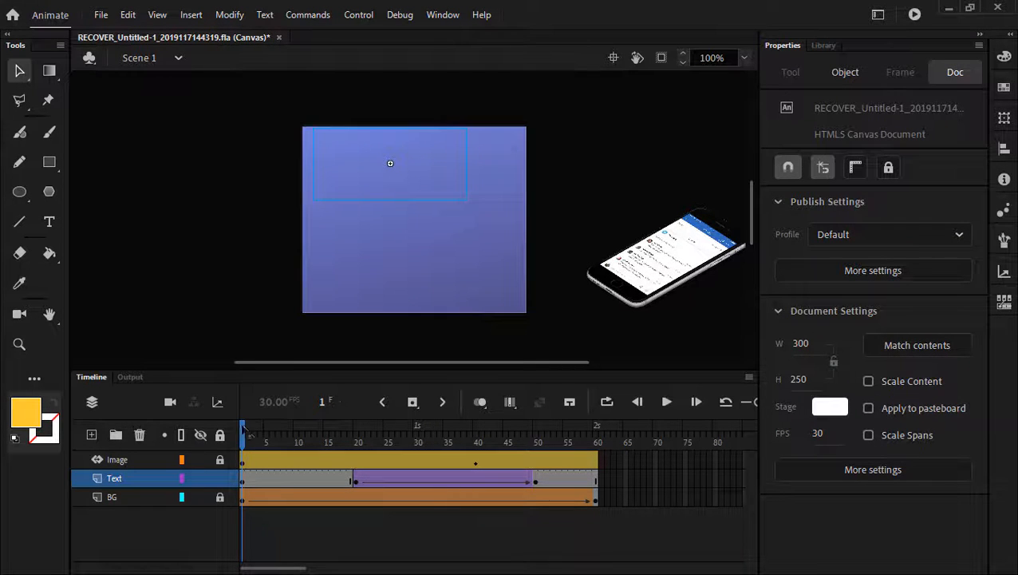
- Move the text tween's start keyframe to frame 25 and preview from frame 16
click(667, 401)
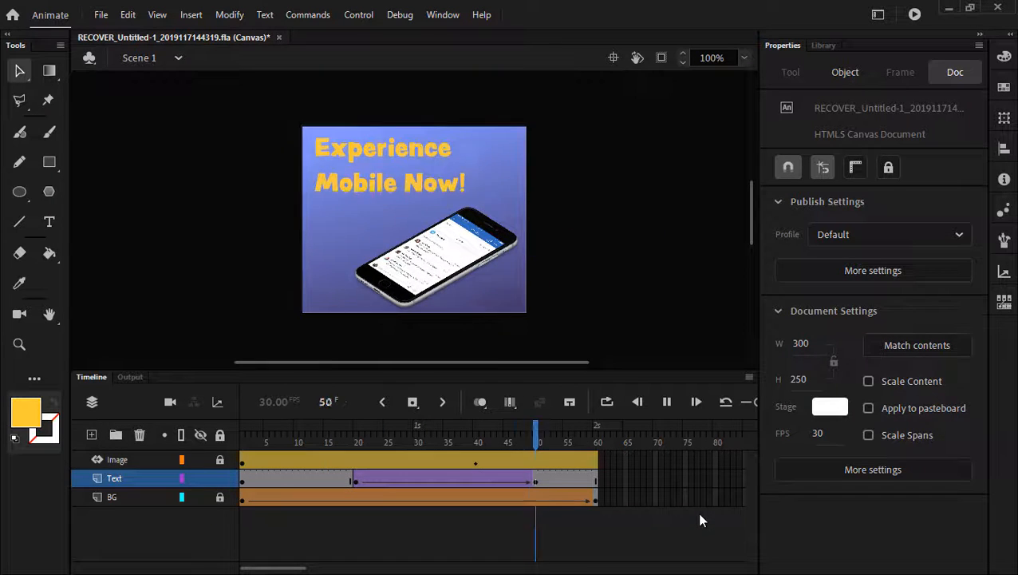
click(356, 479)
drag(357, 479, 391, 479)
click(332, 440)
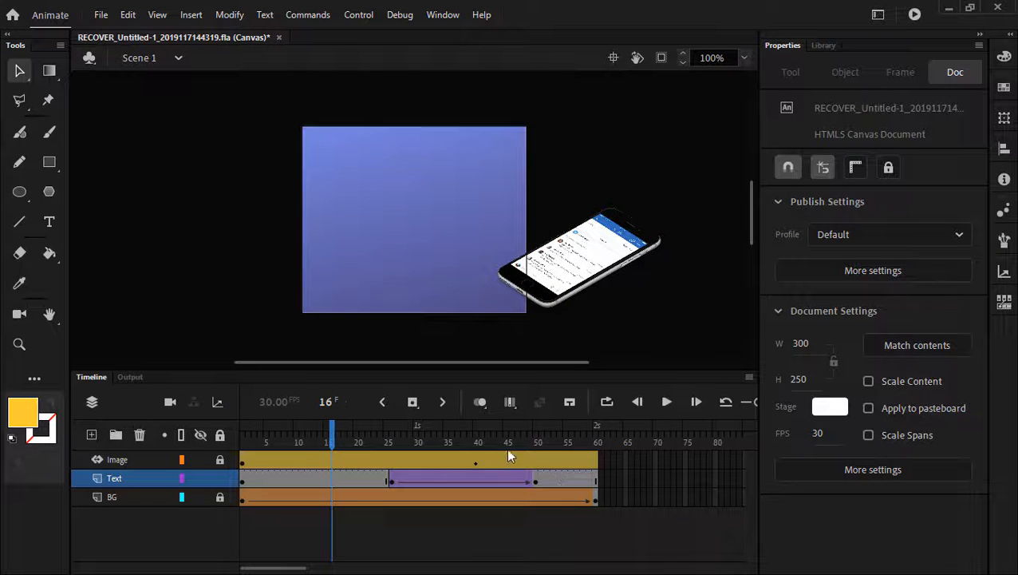
key(Return)
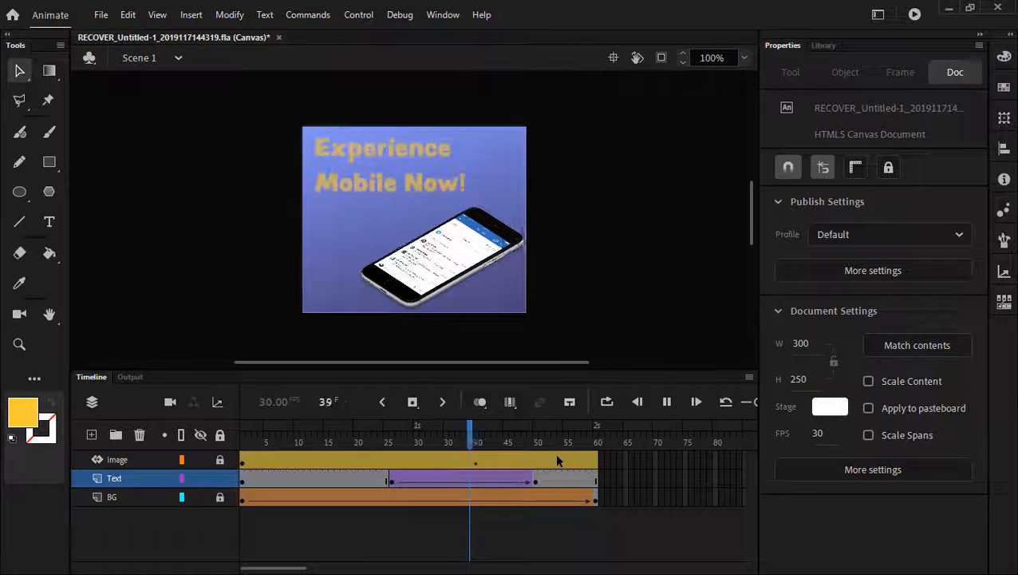
- Move the text tween's end keyframe from frame 50 to 44 and preview again
click(534, 479)
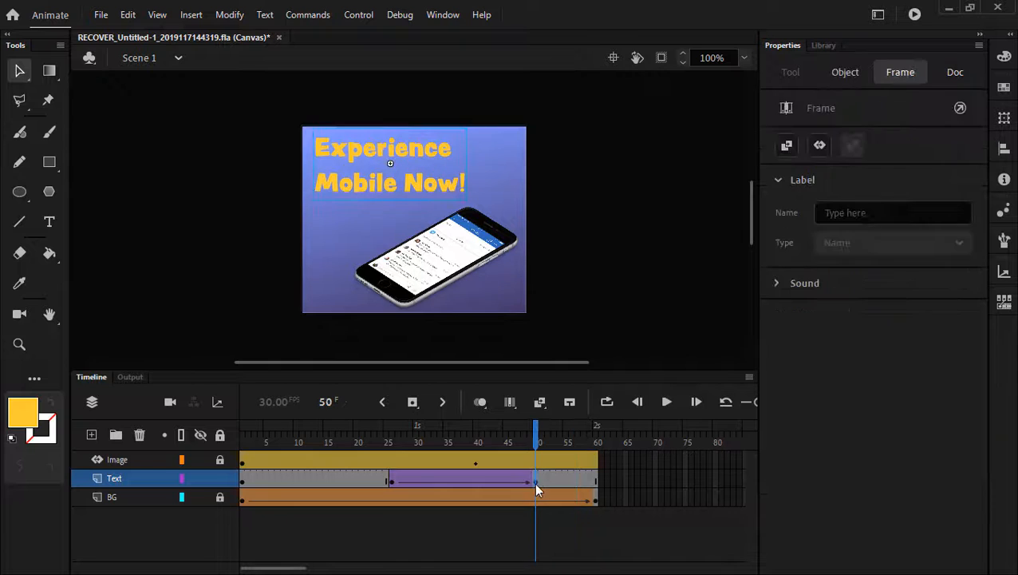
drag(501, 483, 498, 483)
click(337, 437)
key(Return)
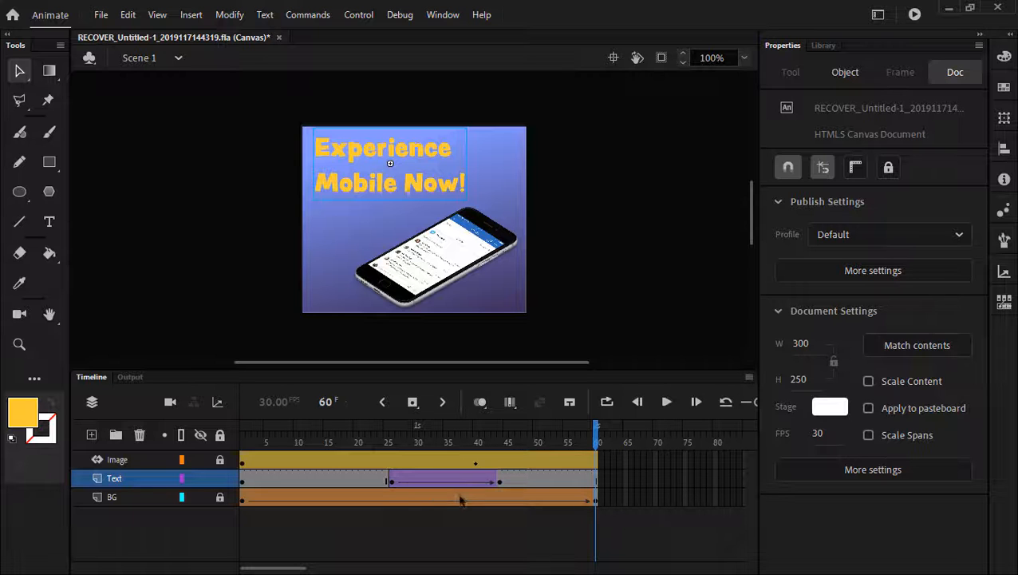
drag(465, 444, 499, 443)
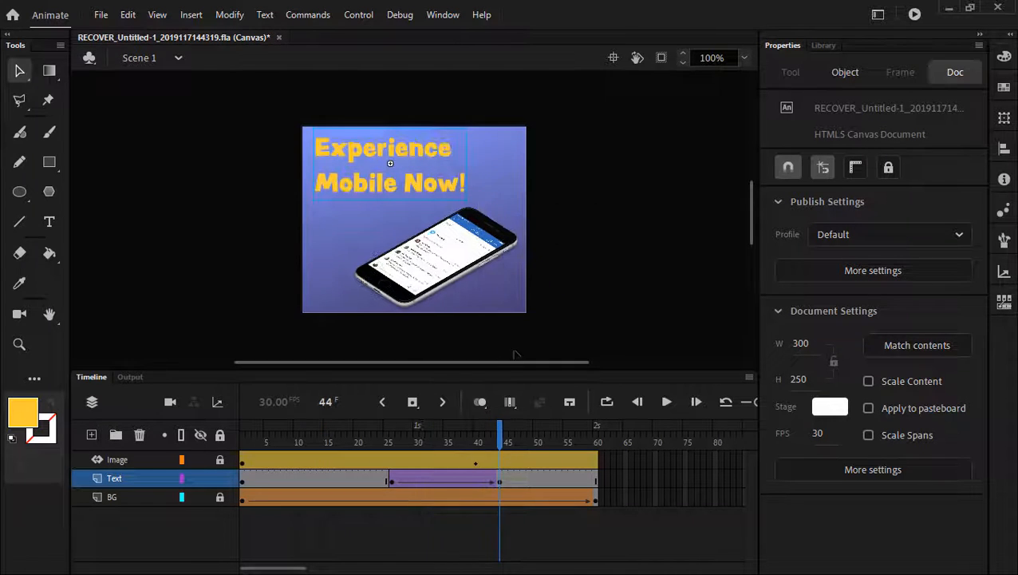
- Replace Classic Ease on the headline's fade-in tween with the Ease In > Sine curve
click(438, 483)
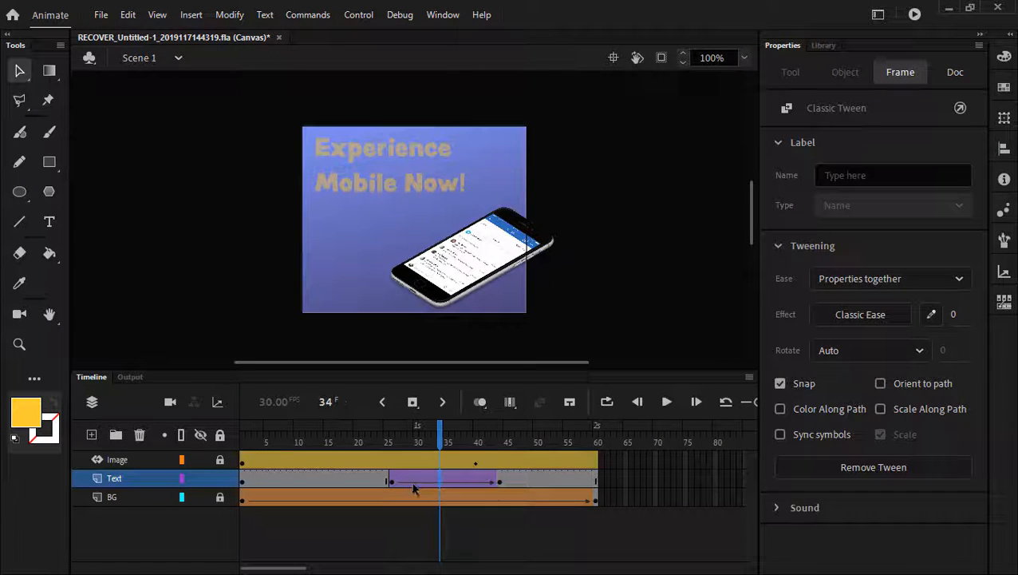
click(469, 482)
click(425, 480)
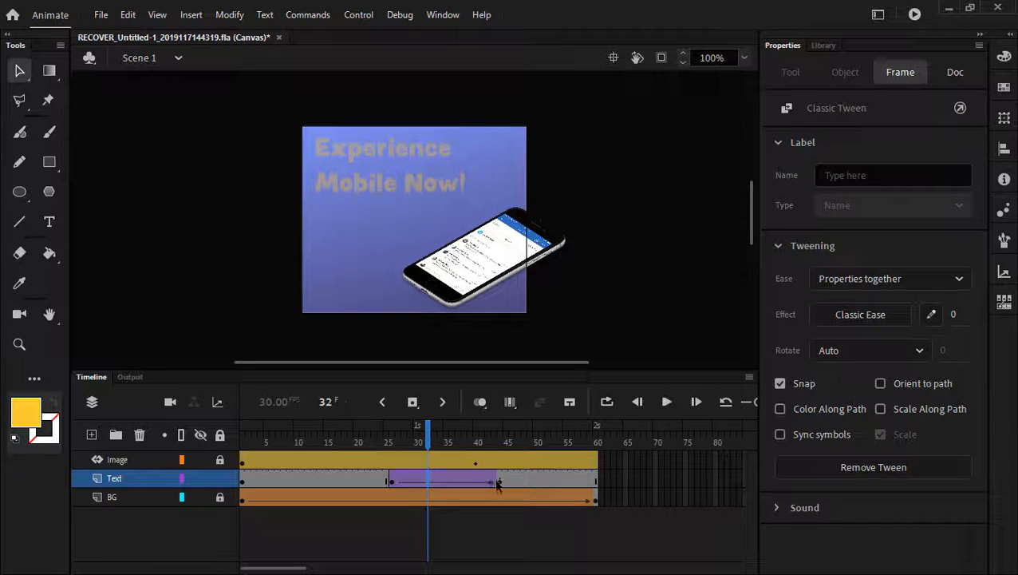
click(859, 319)
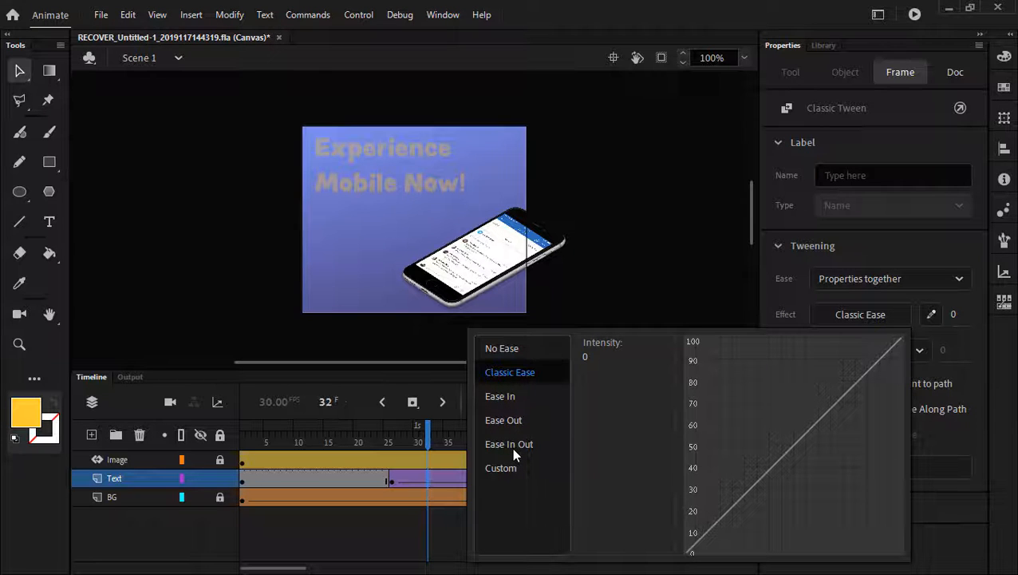
click(502, 397)
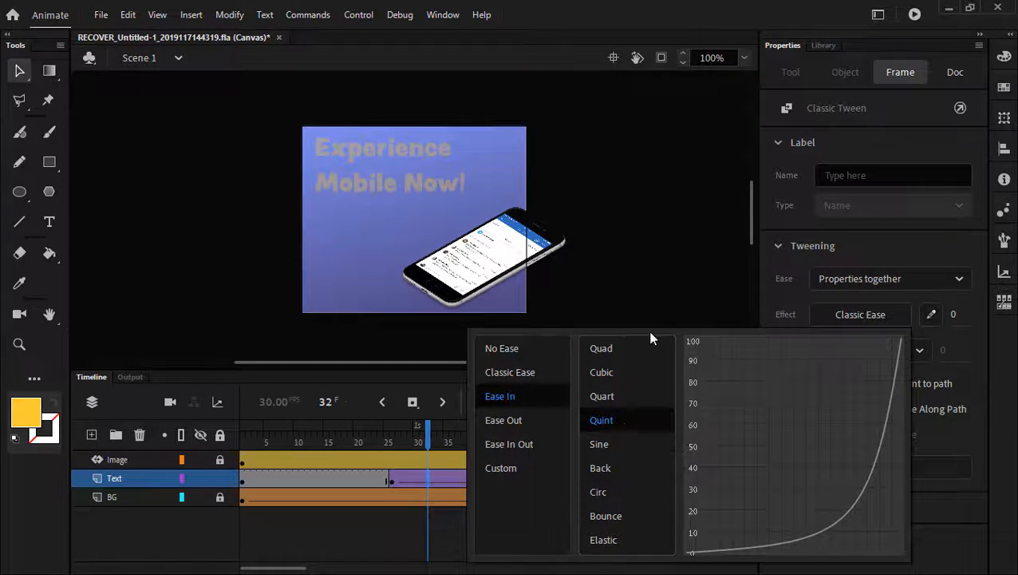
click(600, 444)
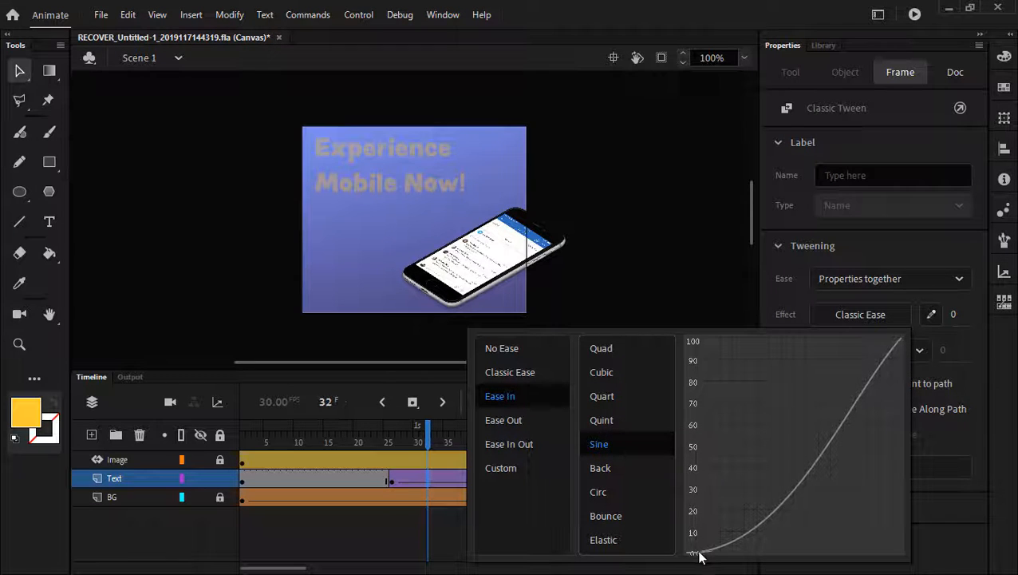
double_click(621, 448)
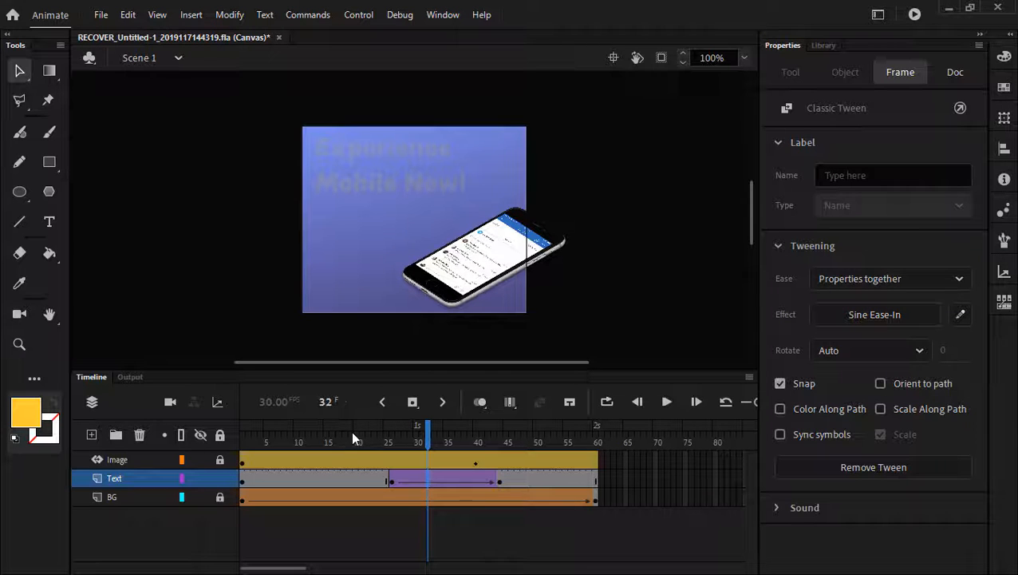
click(382, 402)
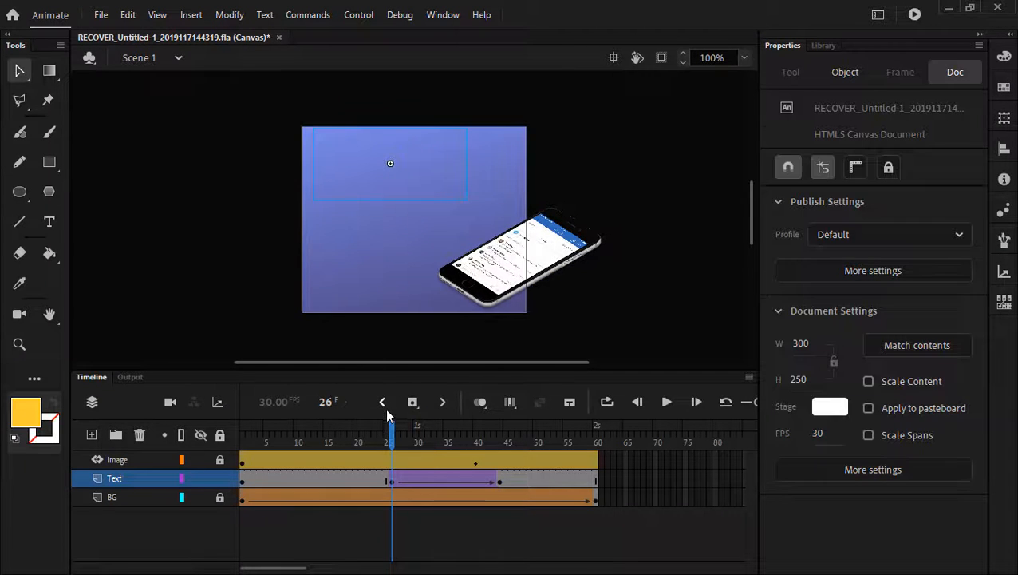
- Play the banner twice from frame 1, then bring up the File menu
click(608, 401)
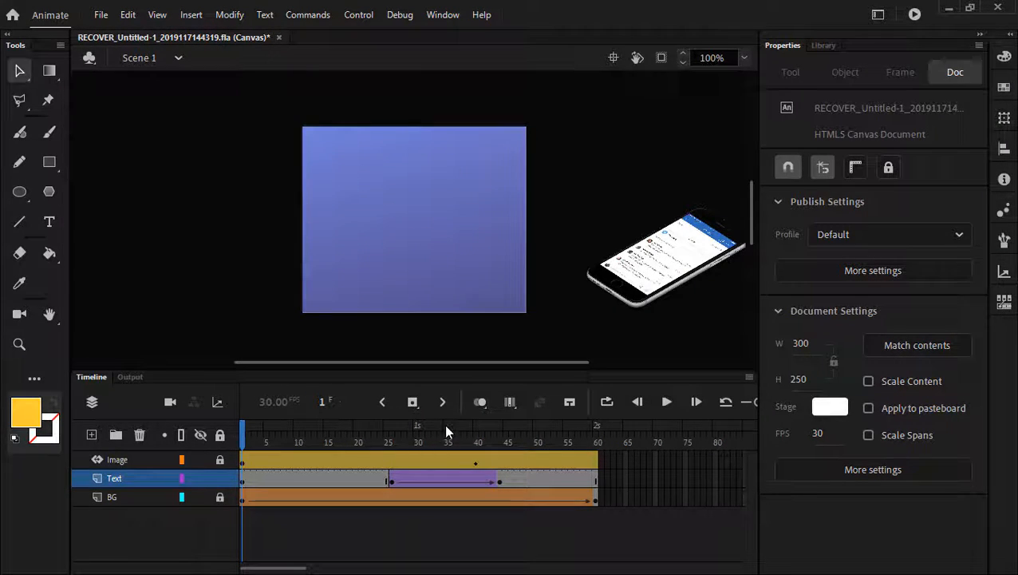
click(667, 403)
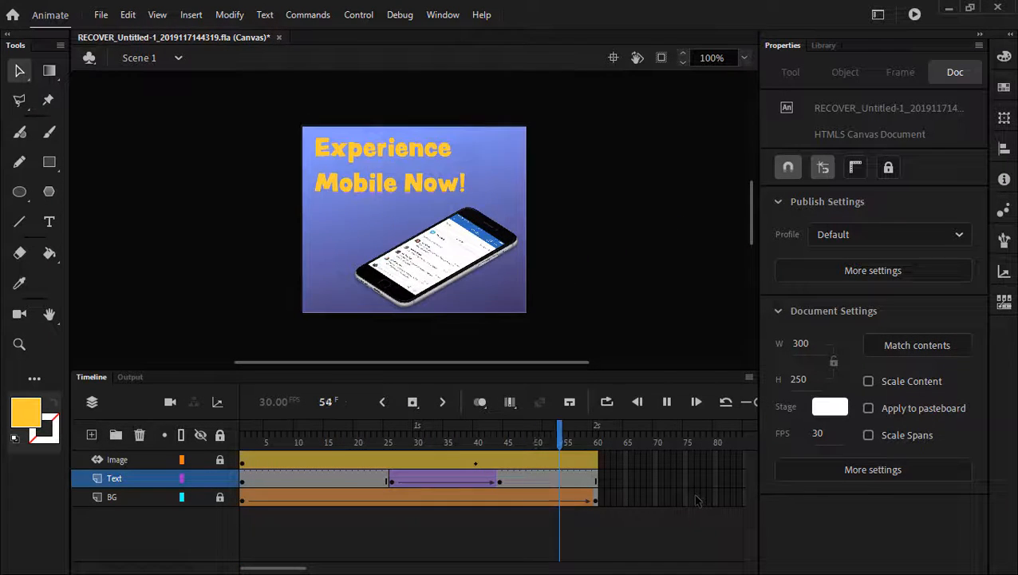
click(667, 402)
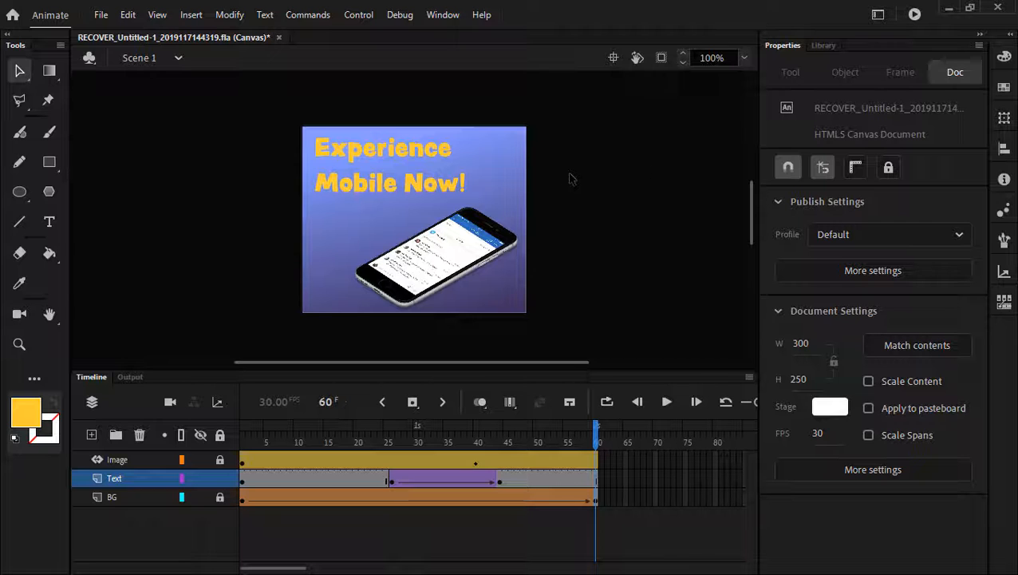
click(101, 14)
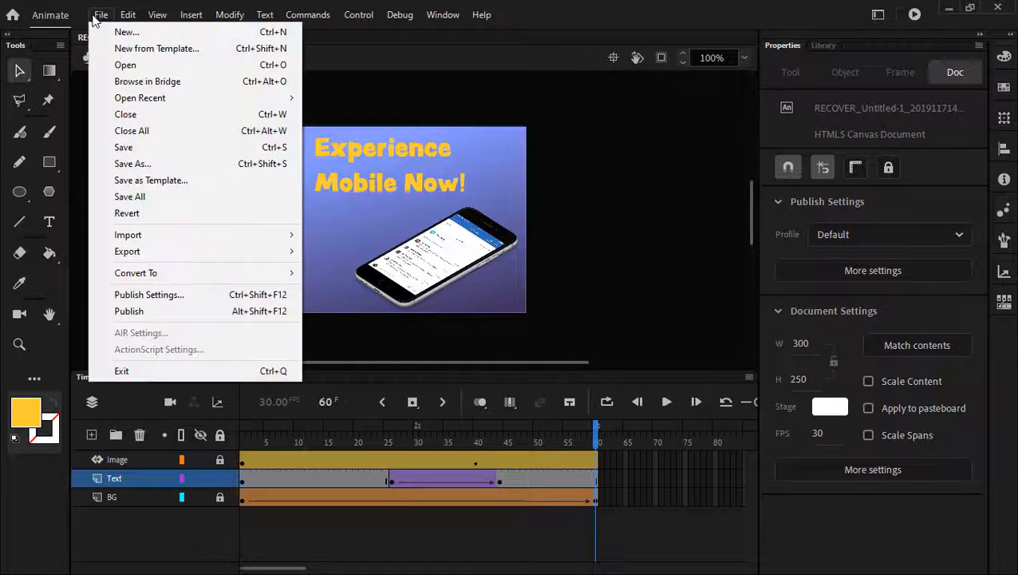
- Start Export Animated GIF and arrange the export window to show its settings and preview
mouse_move(195, 248)
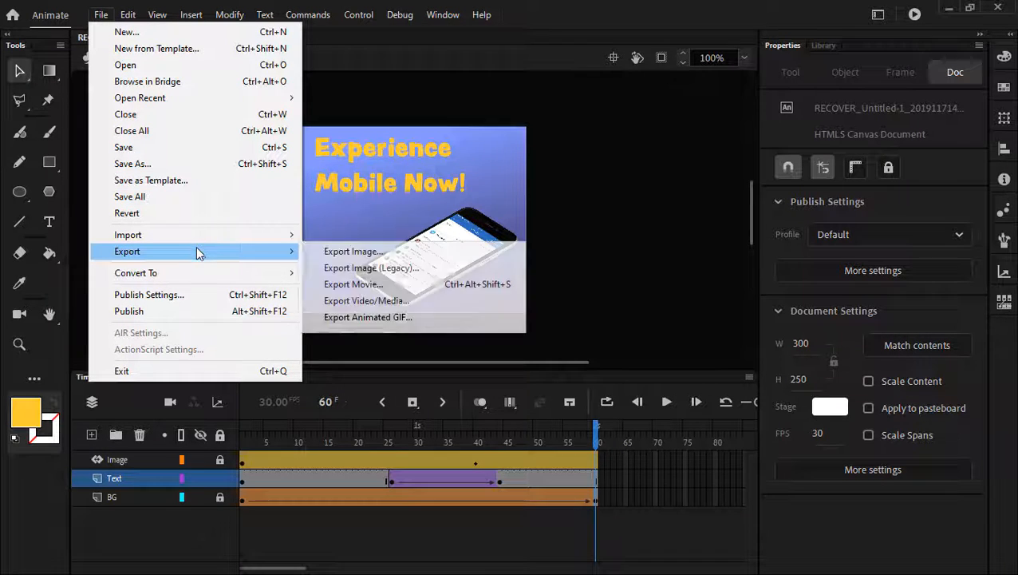
click(397, 326)
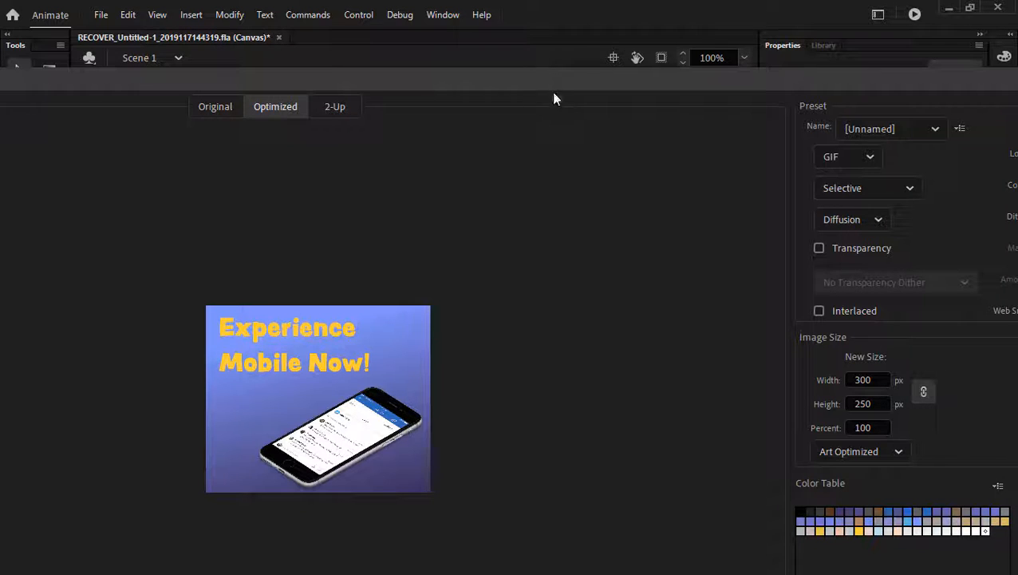
drag(558, 82, 253, 102)
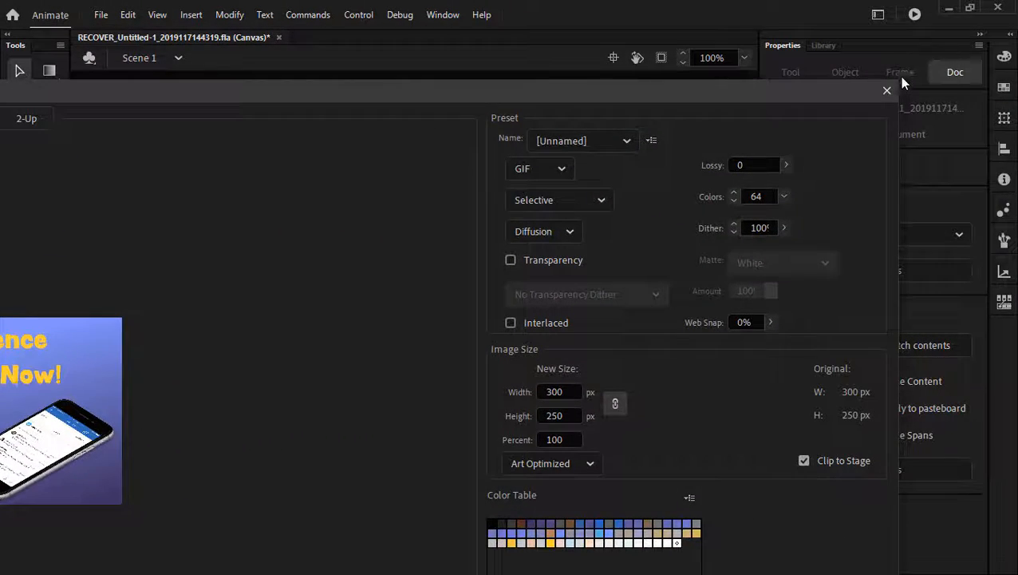
drag(899, 80, 360, 118)
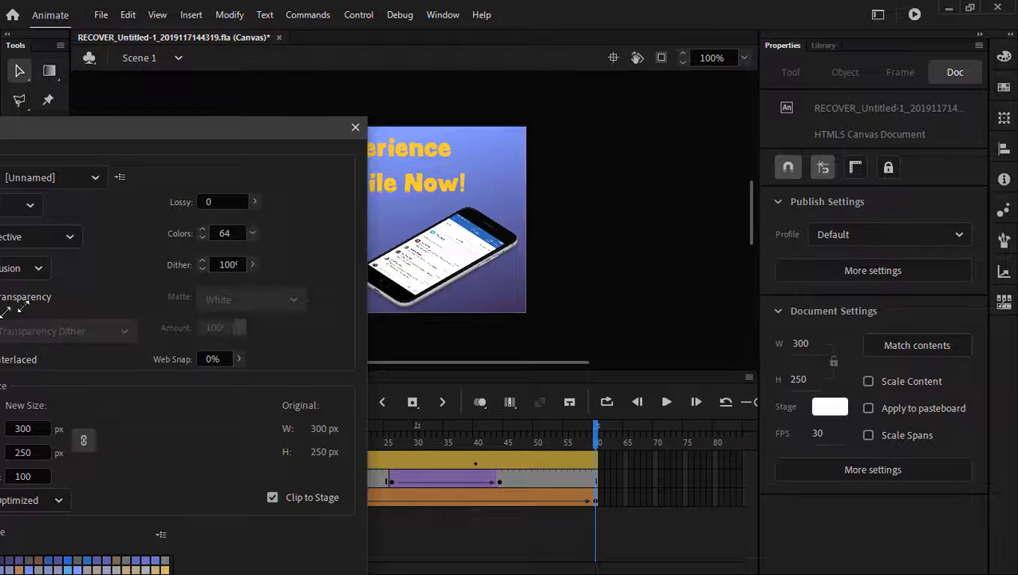
drag(51, 141, 695, 8)
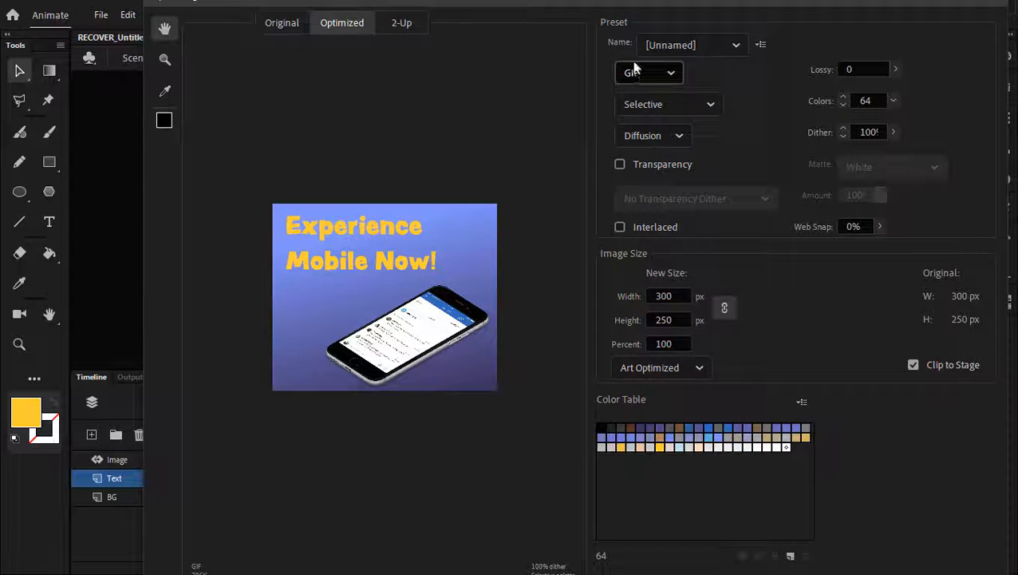
- Keep the custom 64-colour, 300×250 GIF preset and bring up the browser preview
click(737, 44)
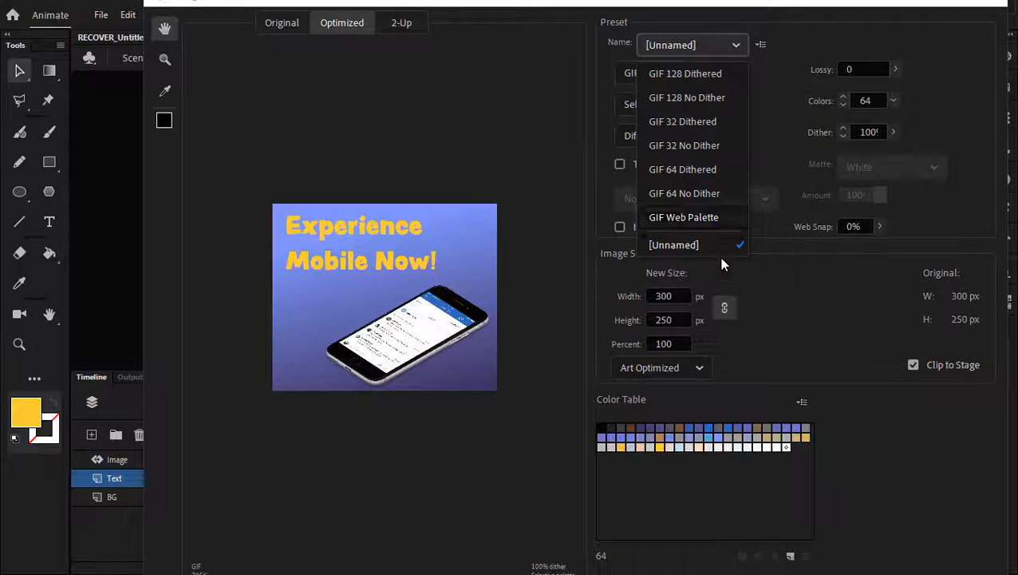
click(971, 114)
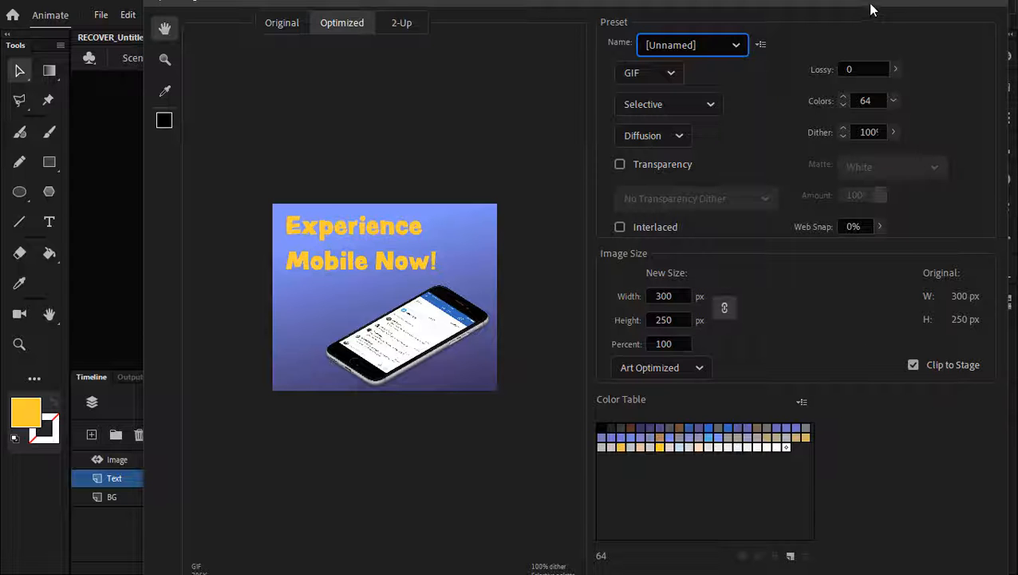
key(Escape)
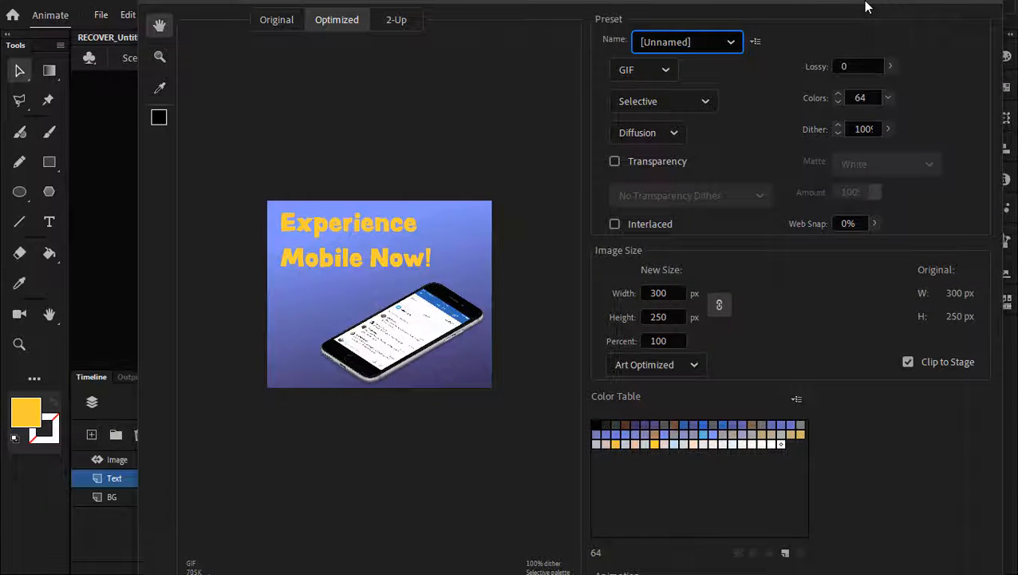
drag(860, 5, 505, 8)
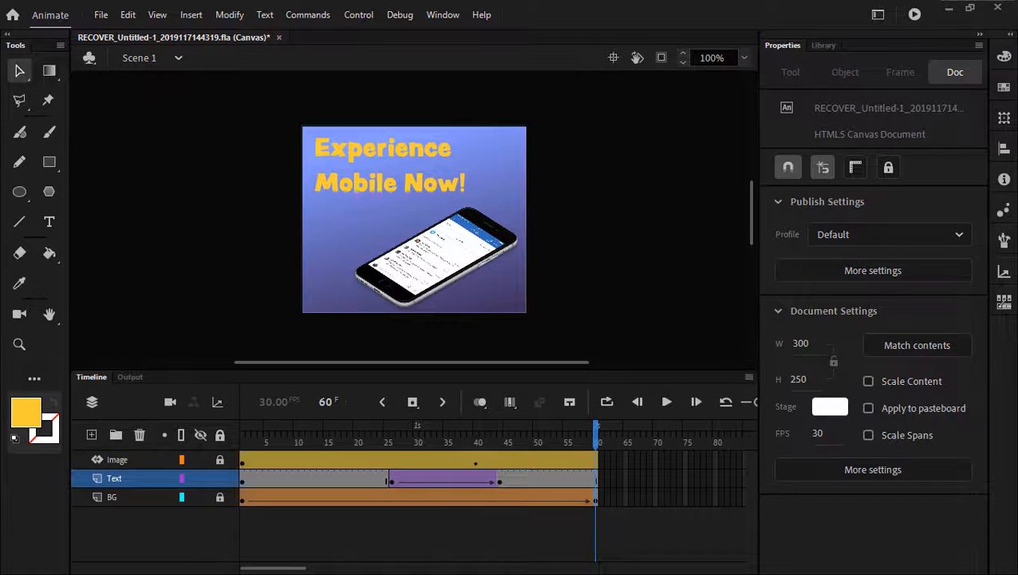
drag(2, 213, 486, 107)
- Maximise the Chrome preview, reload the GIF three times to replay it, then close Chrome
drag(895, 112, 740, 91)
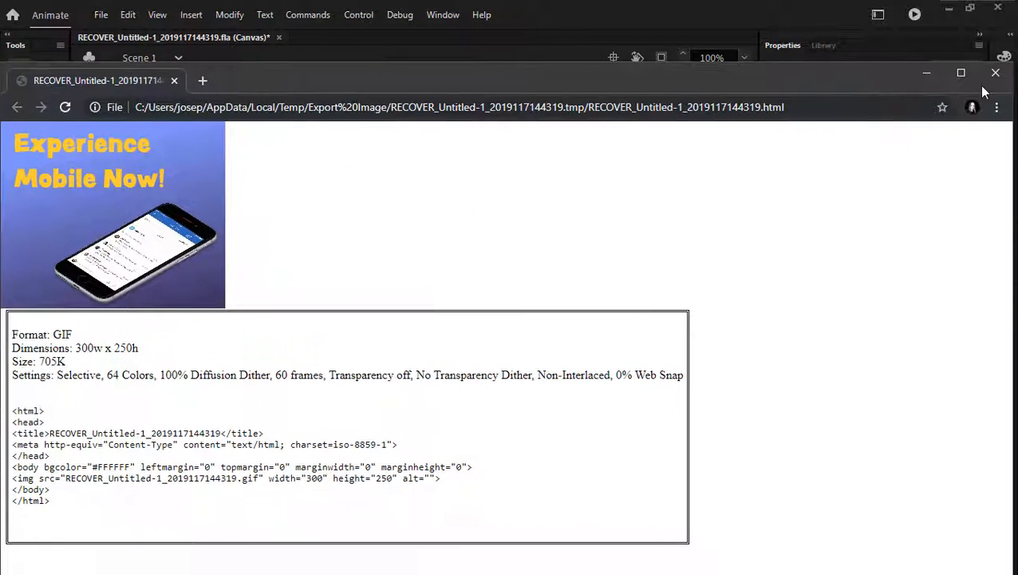
click(960, 74)
click(65, 39)
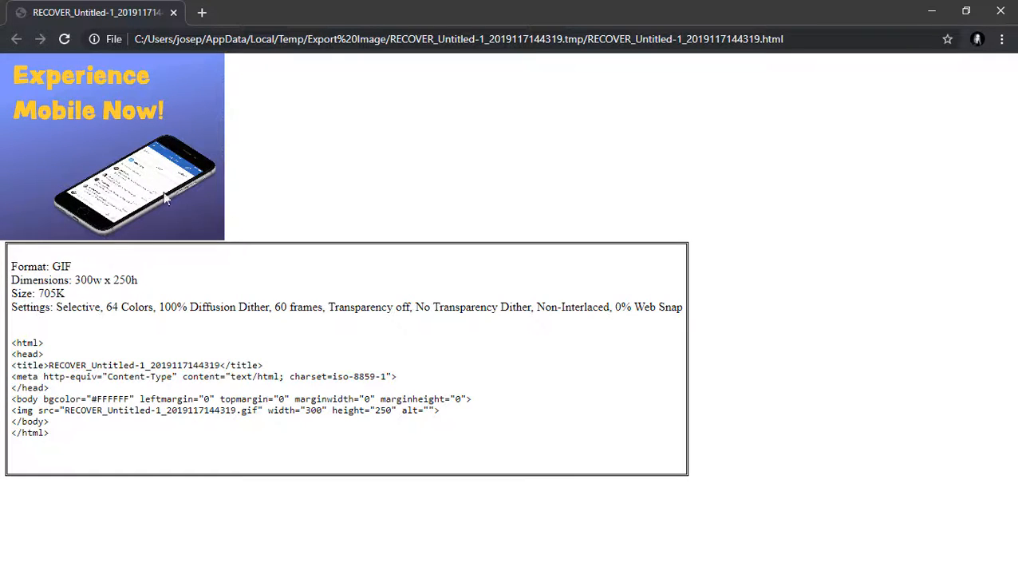
click(64, 40)
click(65, 39)
click(999, 15)
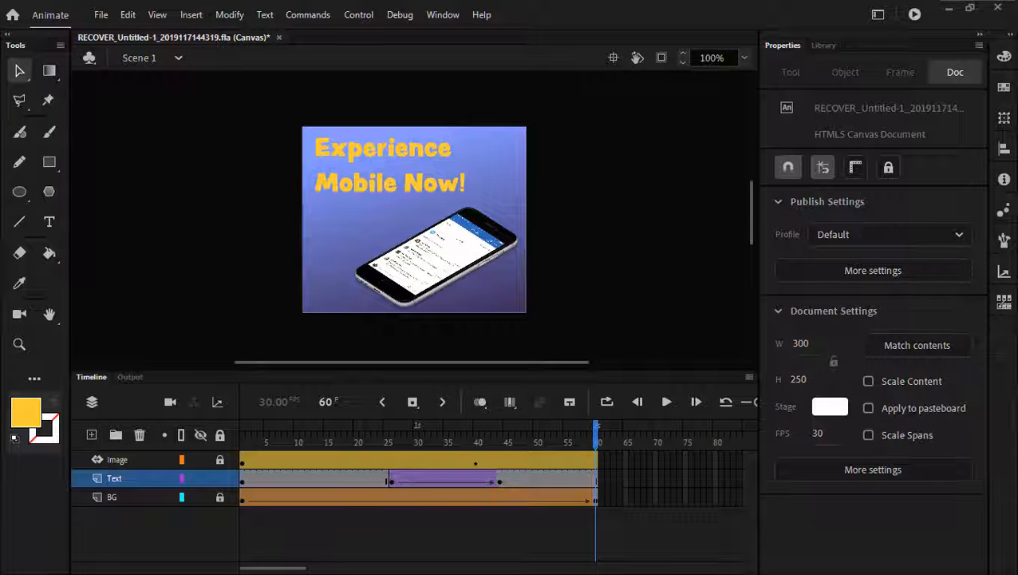